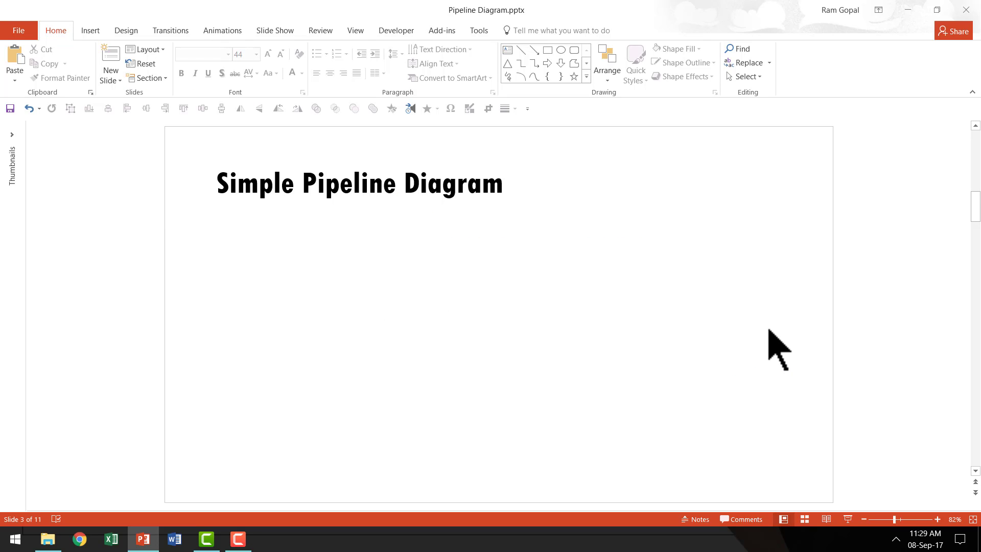
Draw a tall blue Can shape below the title on slide 3
scroll(768, 330, up, 1)
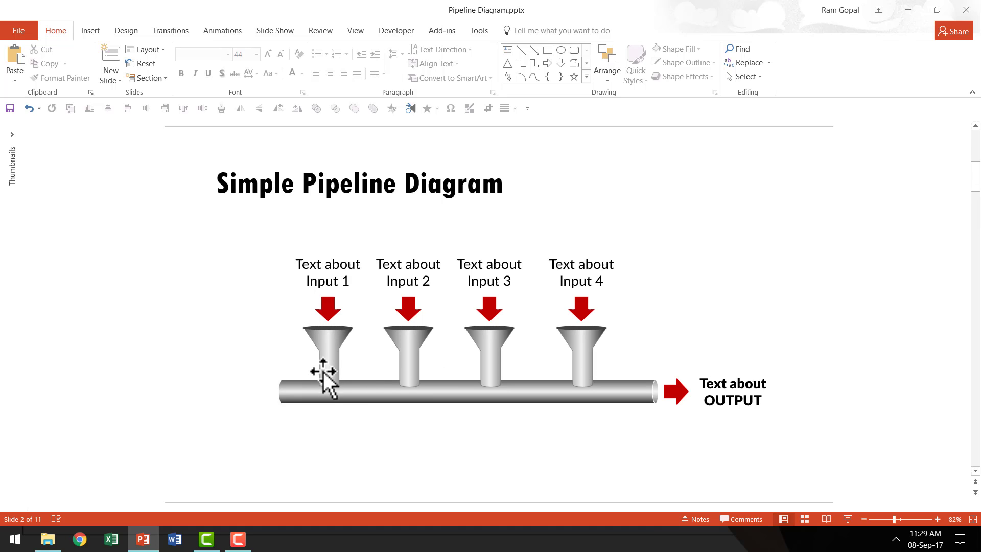
scroll(734, 329, down, 1)
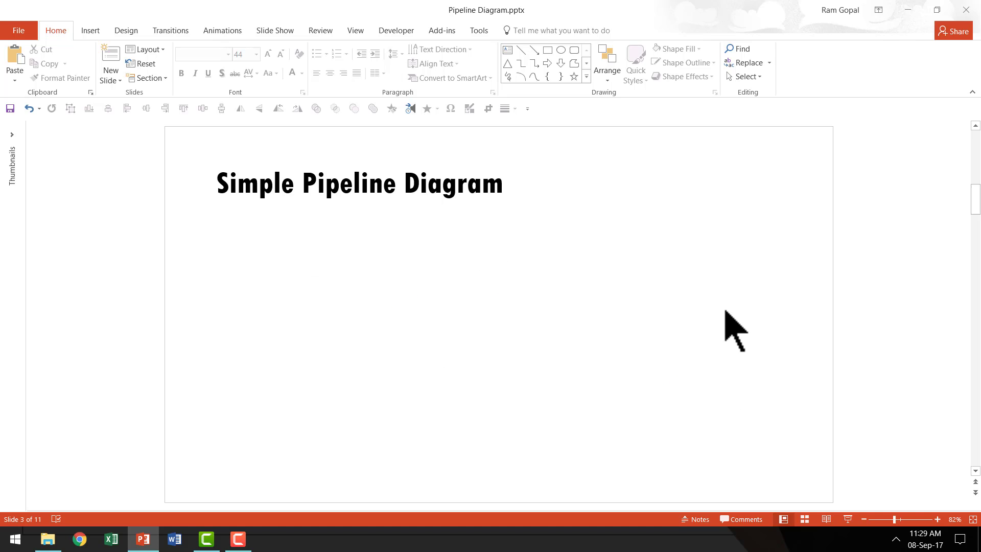
click(587, 77)
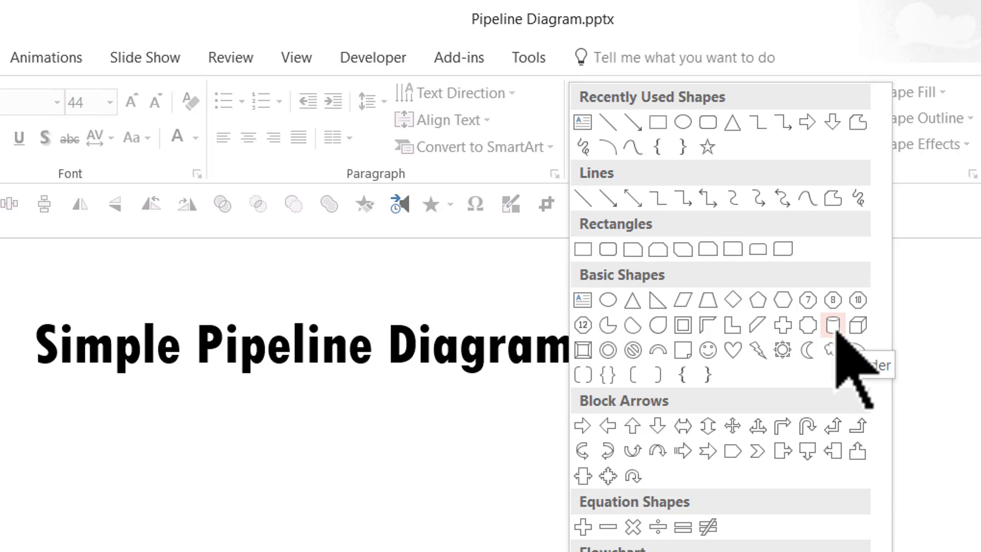
click(832, 327)
mouse_move(310, 313)
mouse_down()
mouse_move(357, 385)
mouse_move(355, 431)
mouse_move(355, 416)
mouse_up()
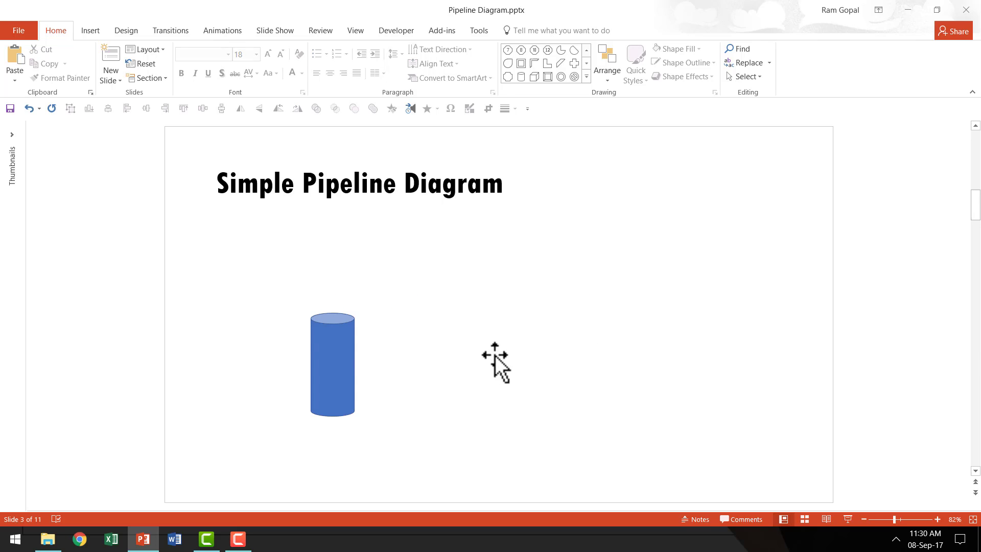
click(336, 370)
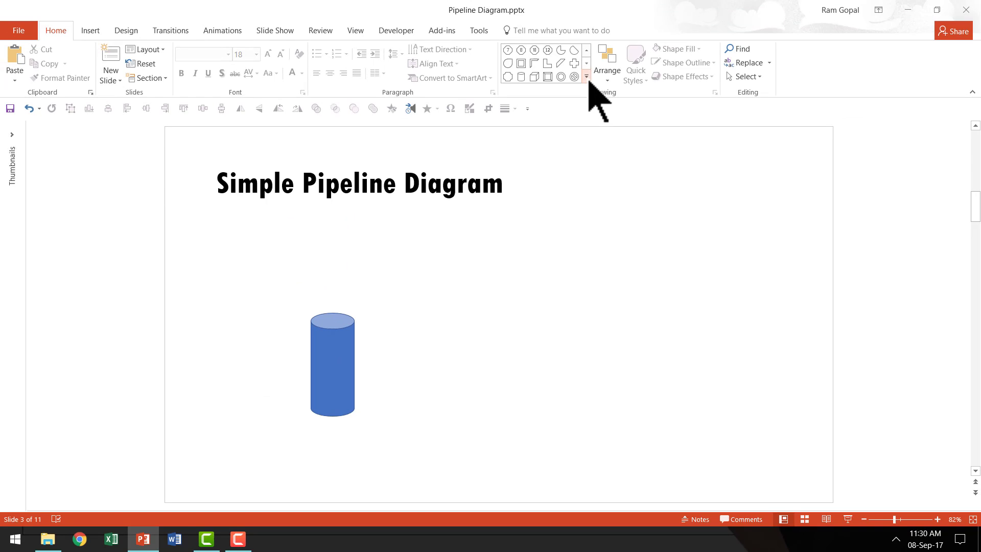
Draw an isosceles triangle, flip it vertically, and set it on top of the cylinder
click(586, 76)
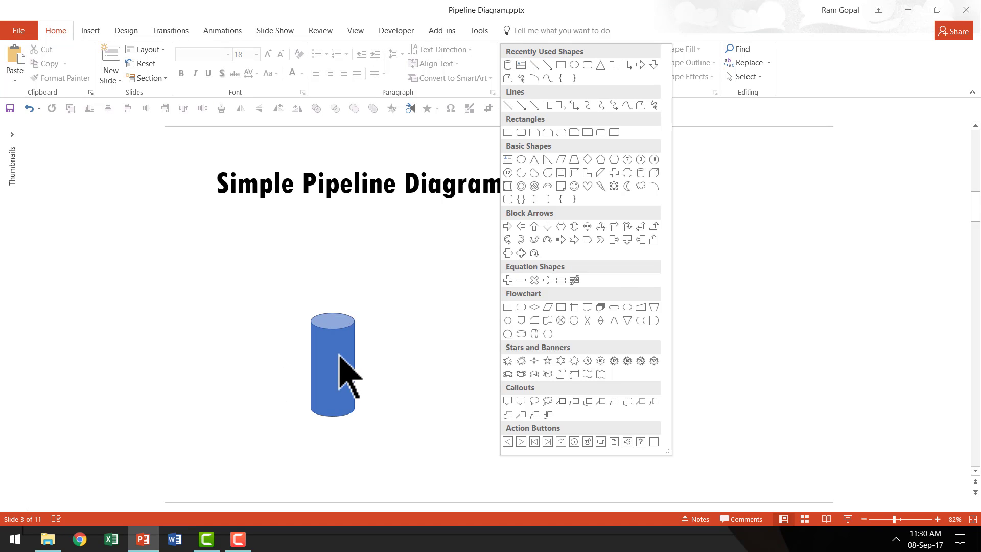
click(534, 160)
mouse_move(361, 249)
mouse_down()
mouse_move(516, 336)
mouse_move(492, 330)
mouse_up()
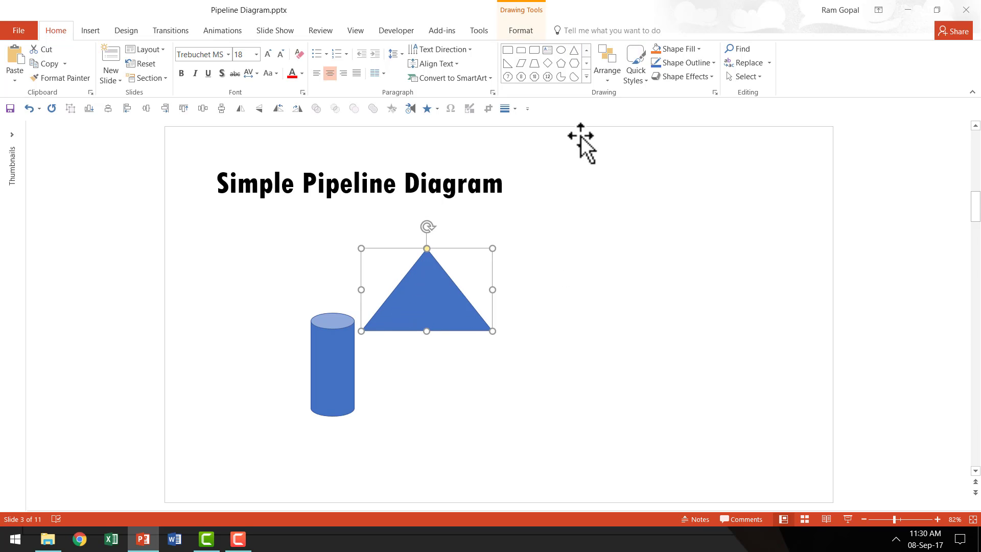
click(611, 75)
mouse_move(628, 260)
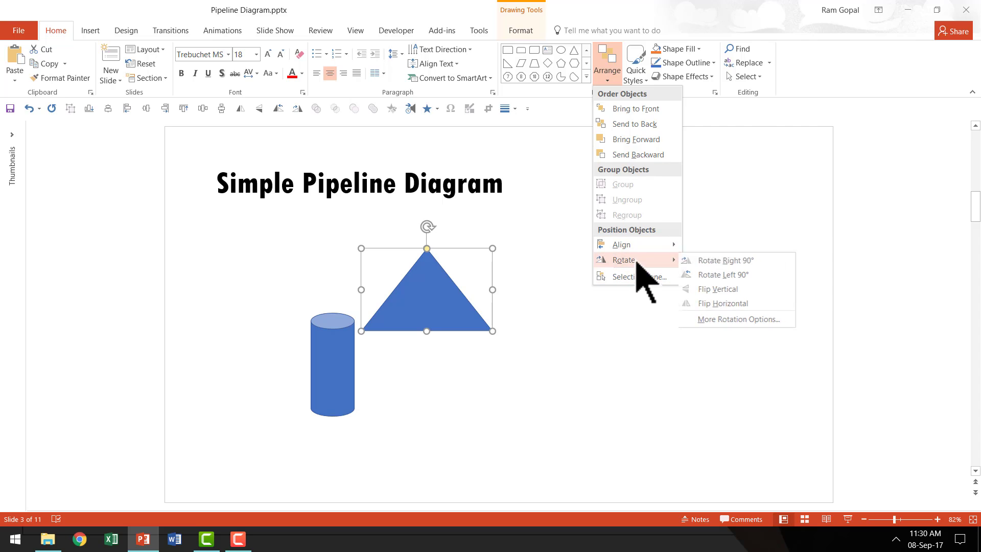
click(722, 289)
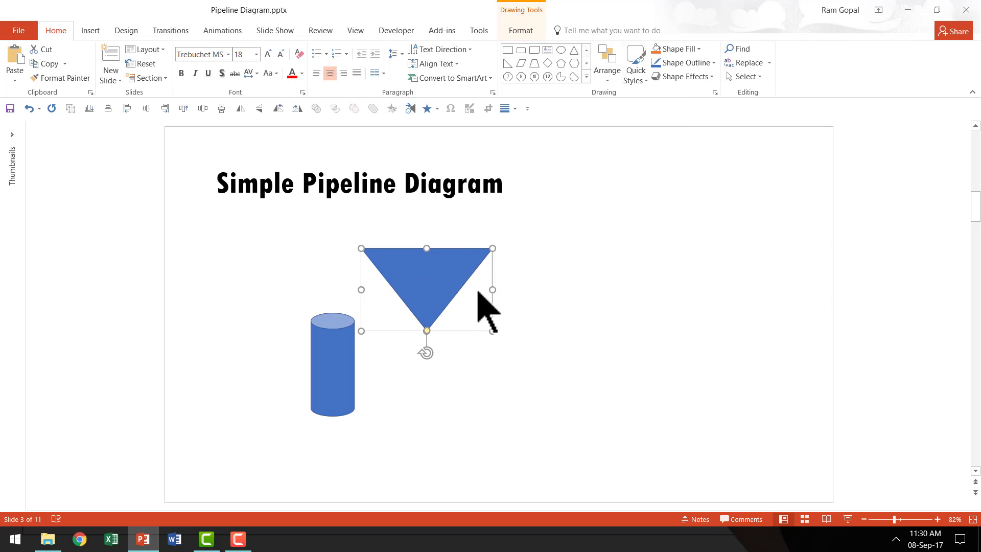
drag(397, 281, 346, 297)
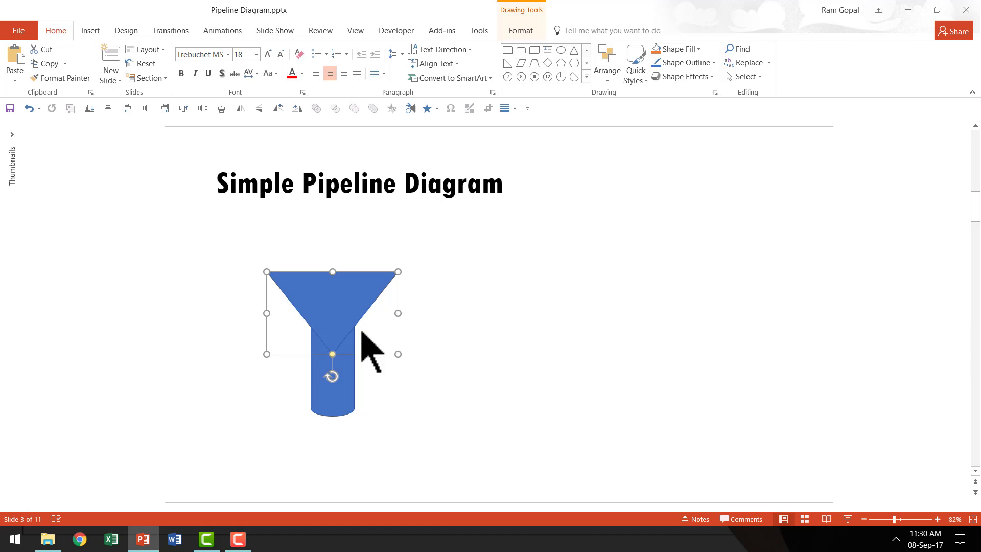
Draw a flat oval across the inverted triangle's wide top edge as the funnel rim
click(548, 318)
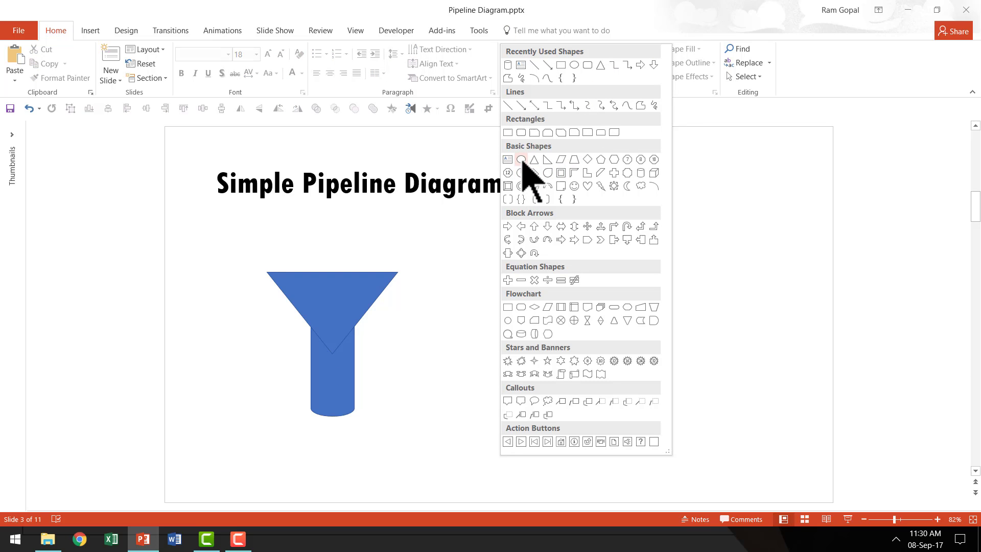
click(521, 160)
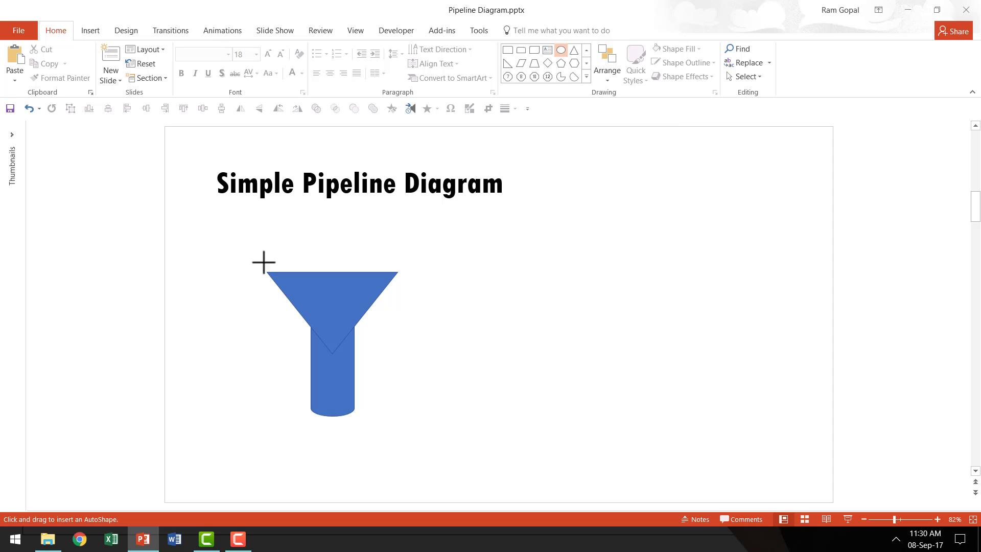
drag(267, 267, 398, 278)
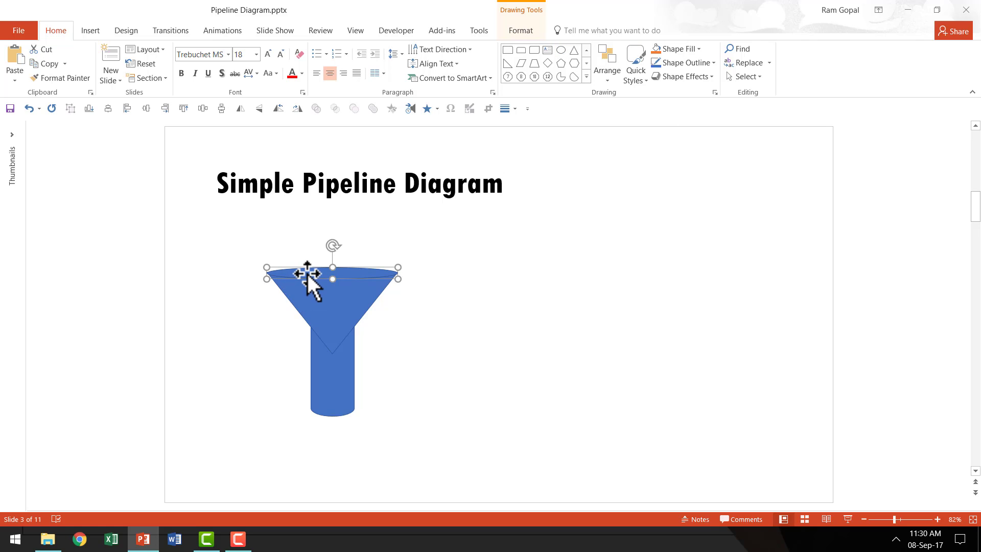
click(455, 338)
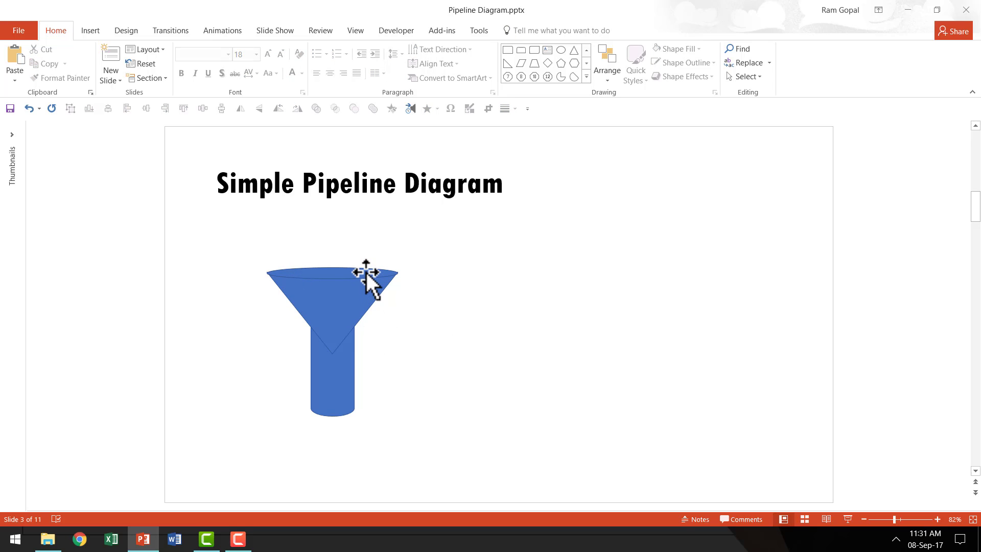
Select the cone and cylinder and combine them with Merge Shapes > Union
click(336, 305)
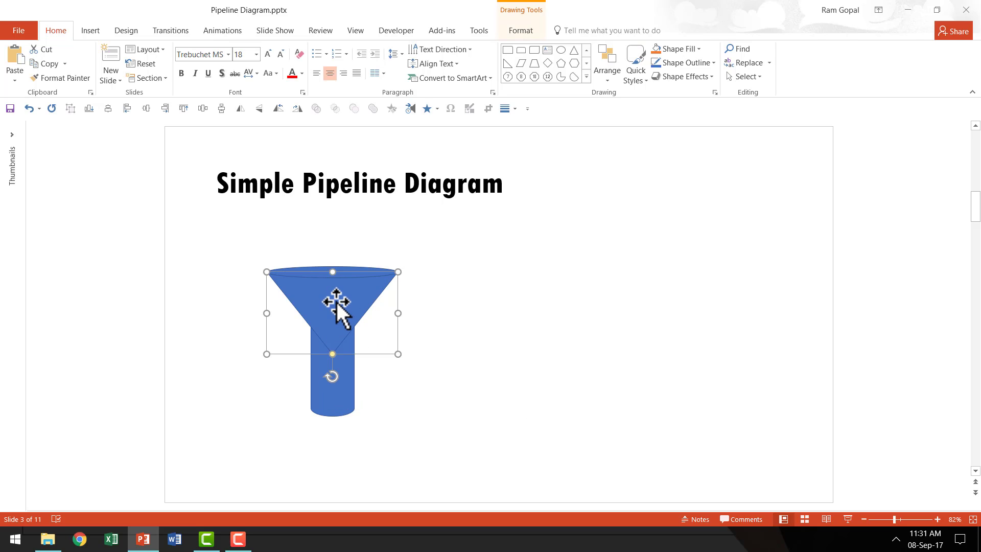
shift+click(341, 396)
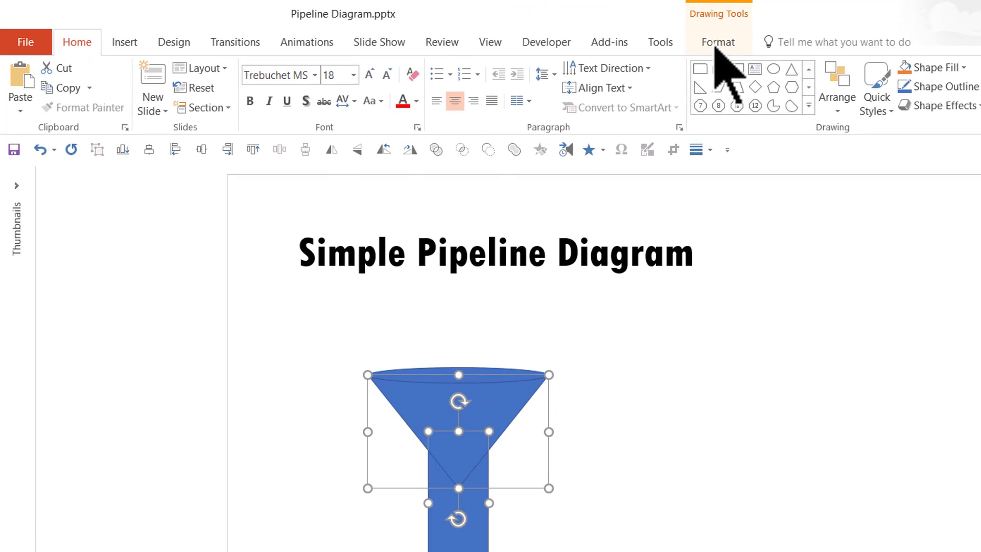
click(521, 30)
click(209, 106)
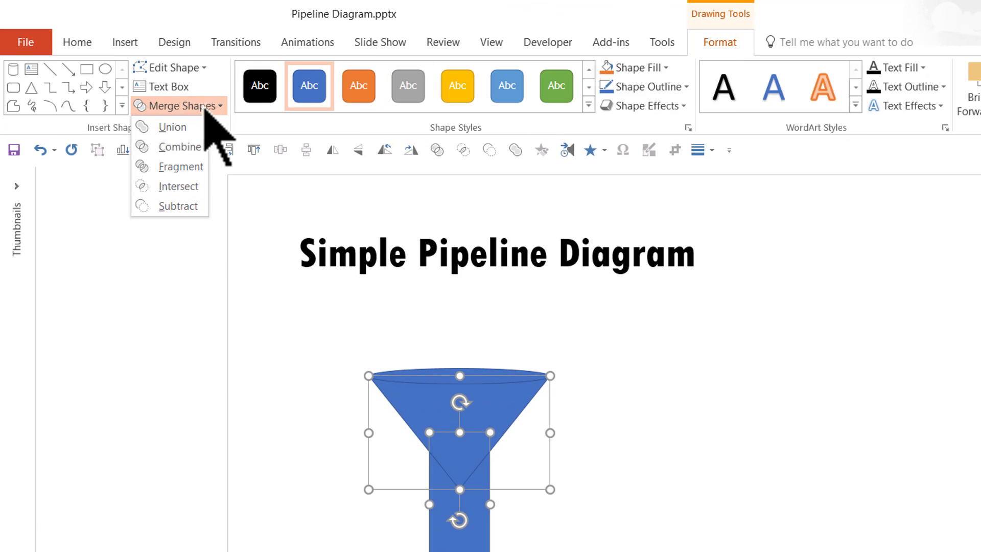
click(175, 134)
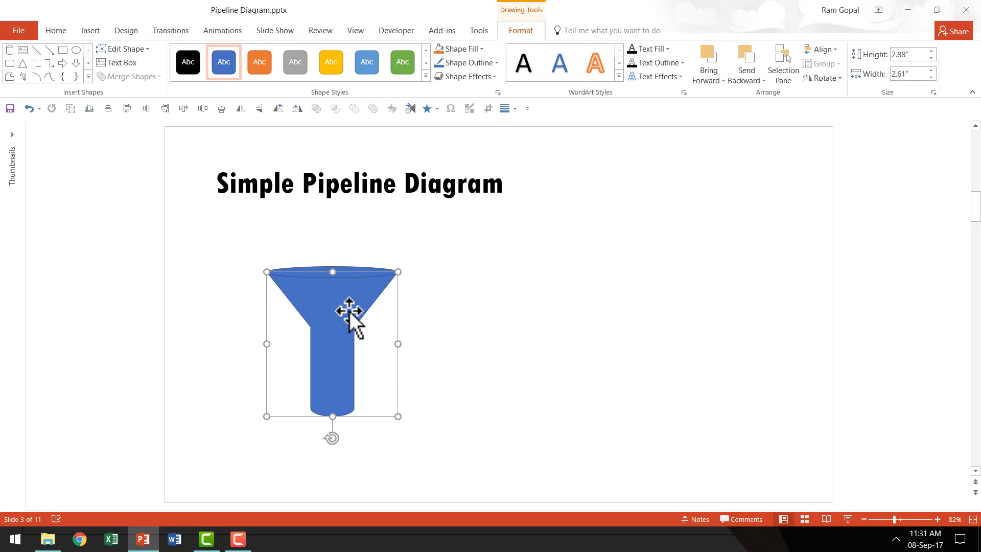
Fill the funnel body gray, then apply a dark gradient variation
right_click(350, 311)
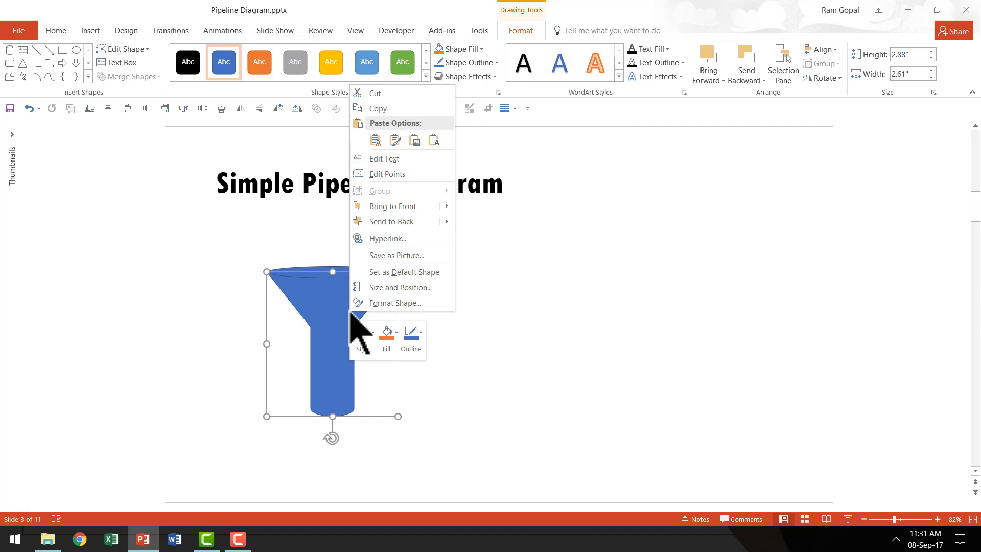
key(Escape)
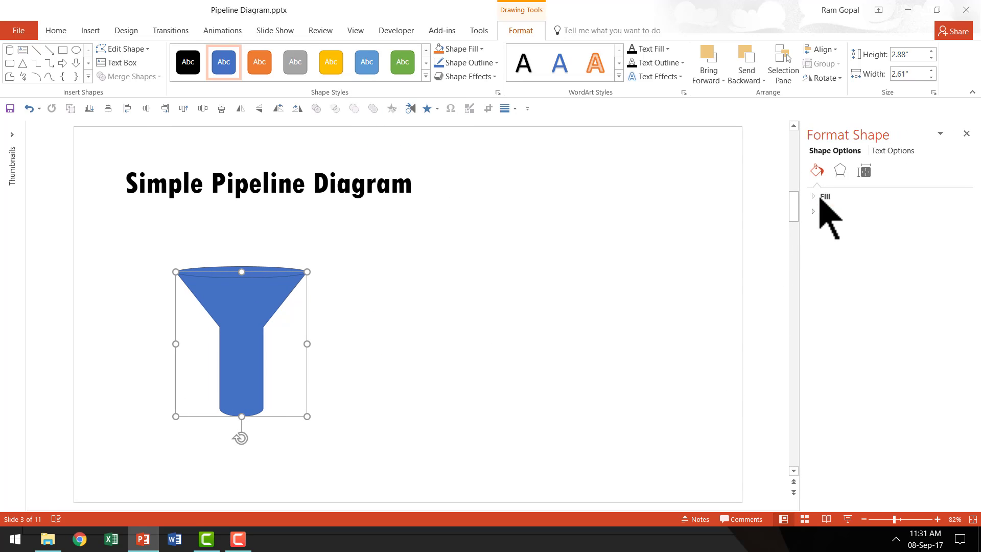
click(823, 196)
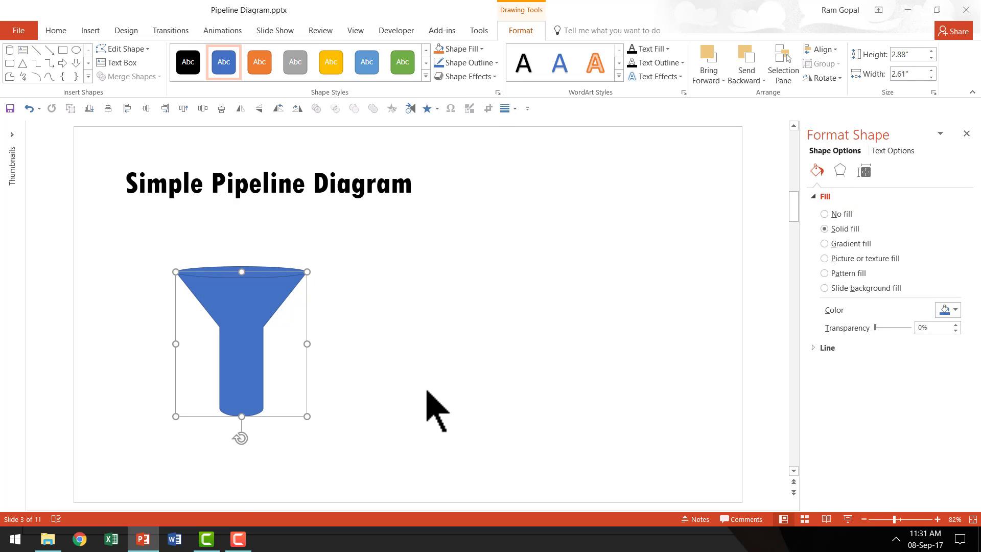
click(463, 49)
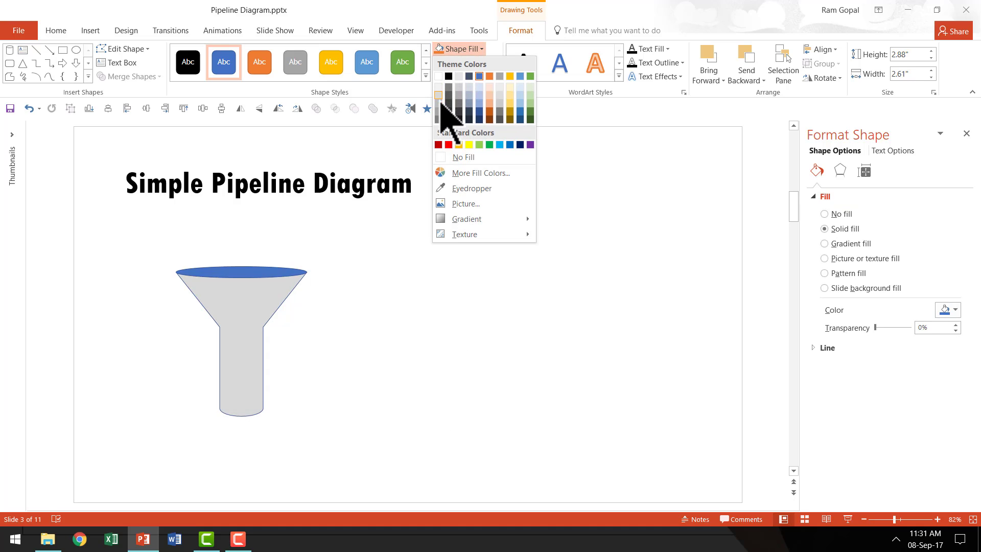
click(438, 112)
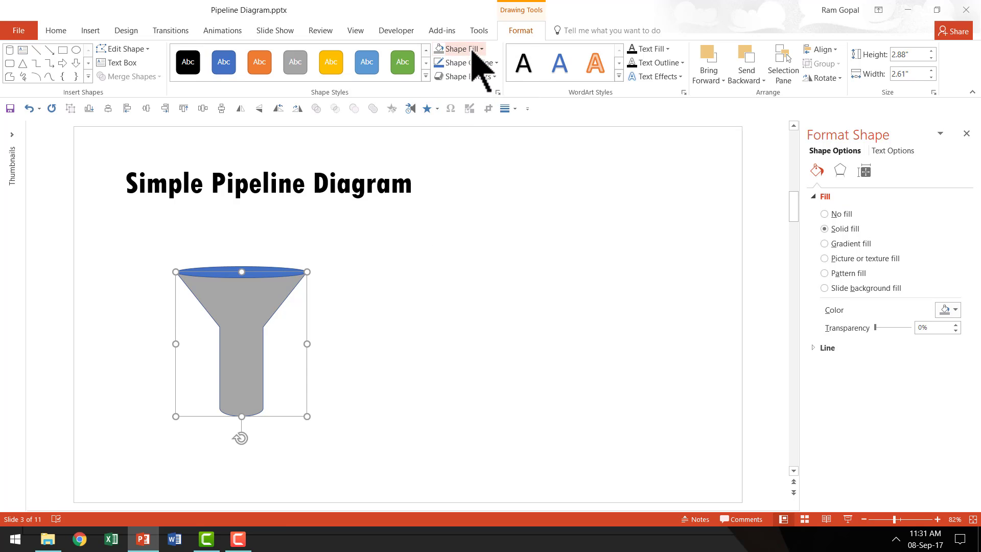
click(466, 49)
mouse_move(477, 220)
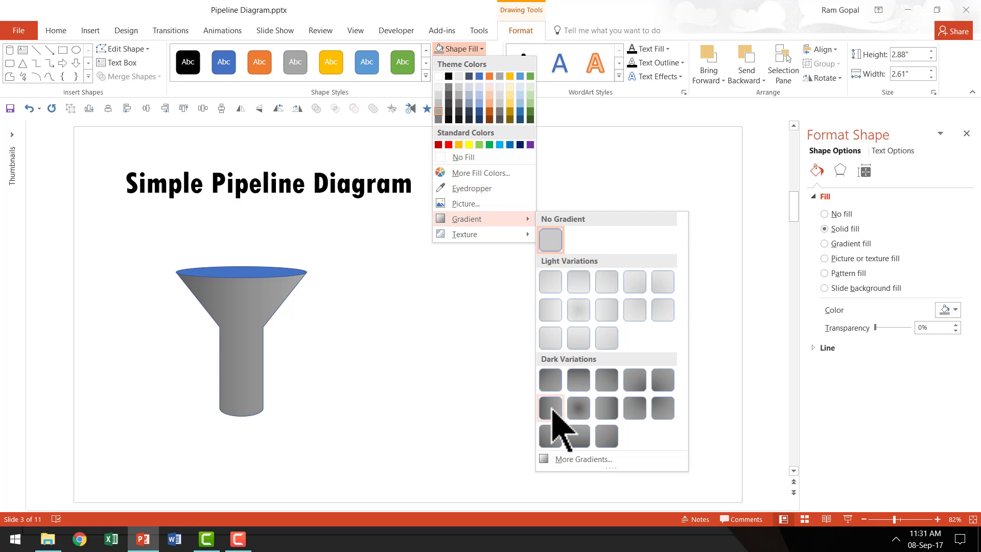
click(552, 411)
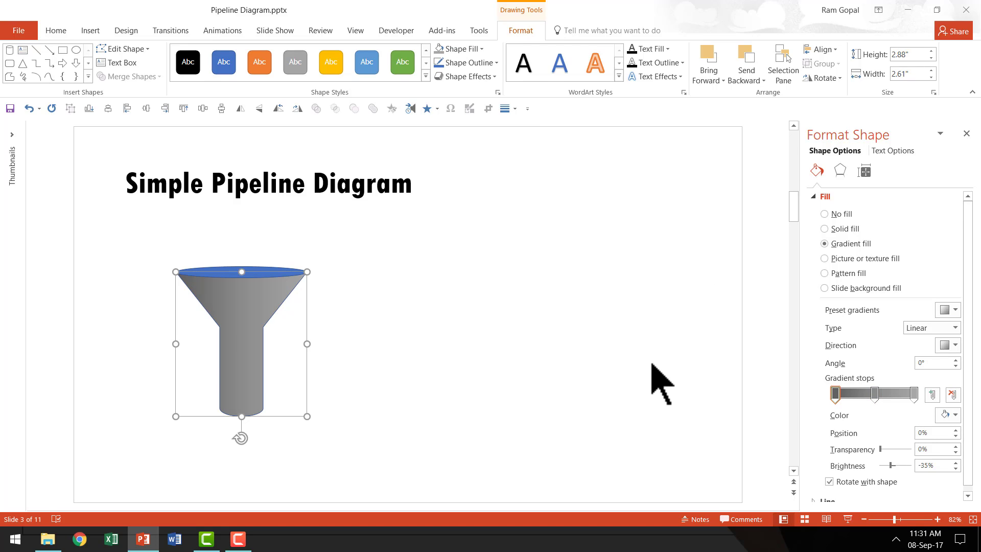
Lighten the middle gradient stop to White Darker 15% and remove the funnel's outline
click(875, 393)
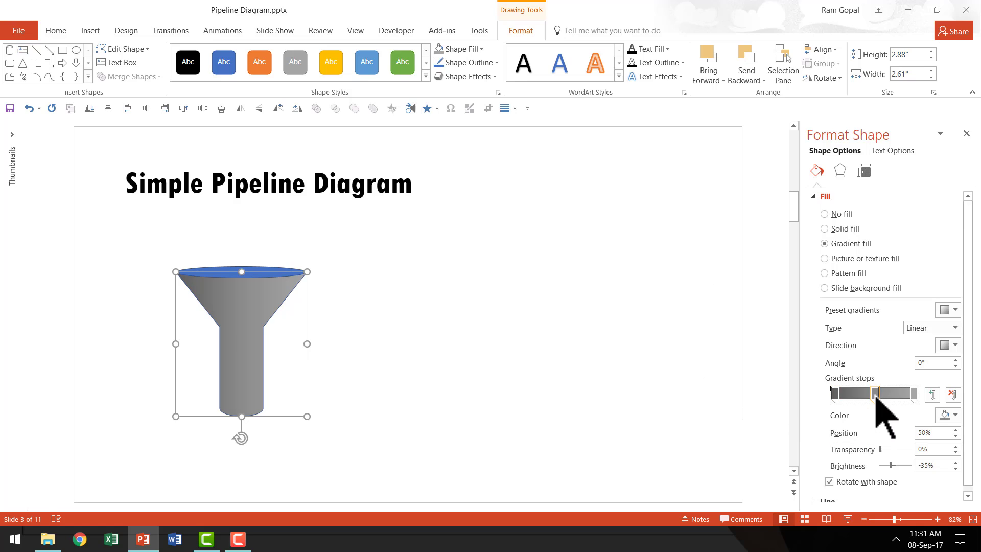
click(952, 414)
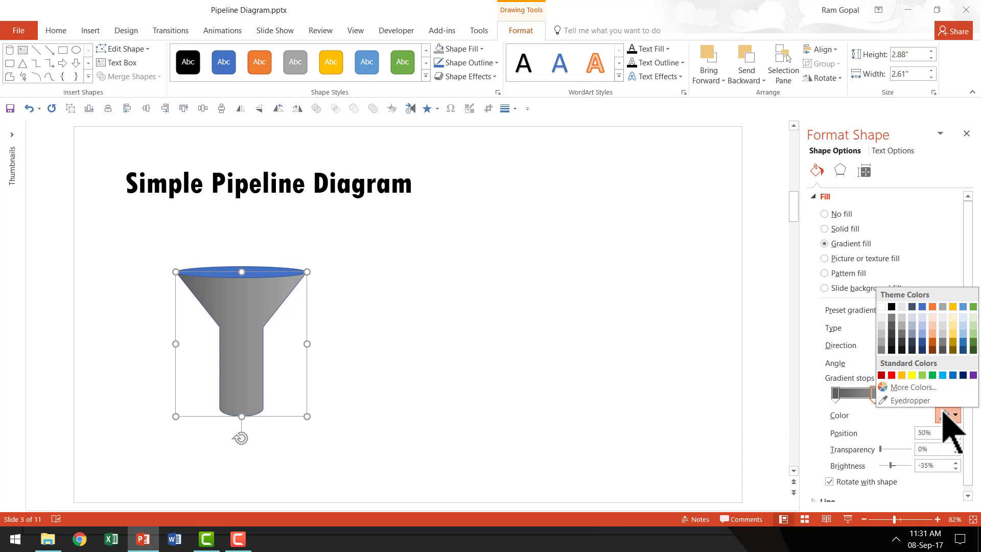
click(881, 325)
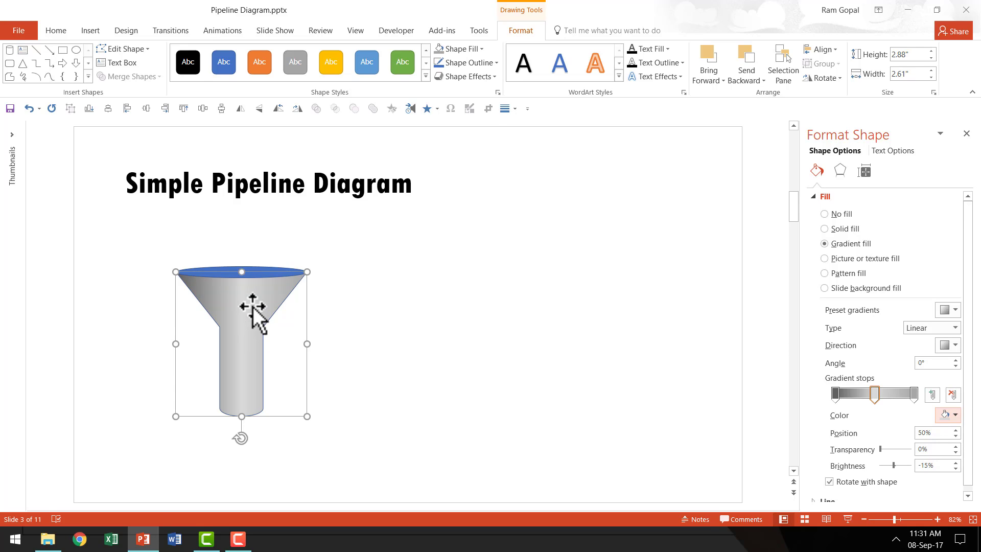
click(470, 63)
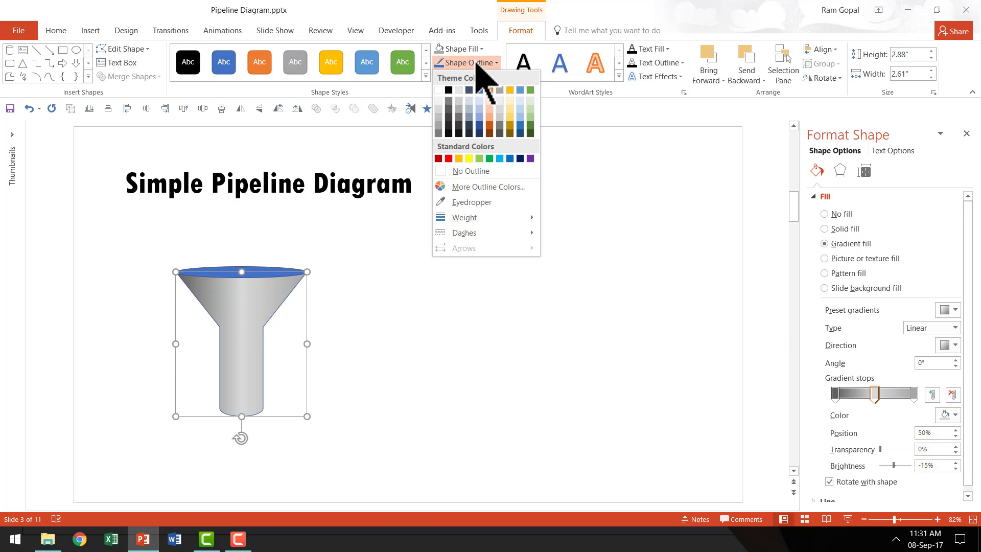
click(471, 170)
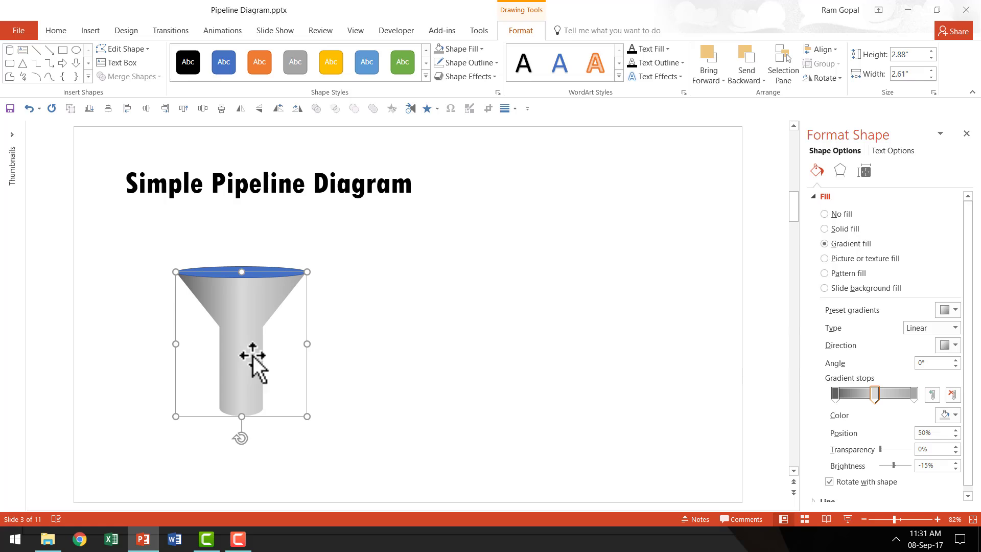
Fill the funnel's top ellipse dark gray and give it a white outline
click(264, 275)
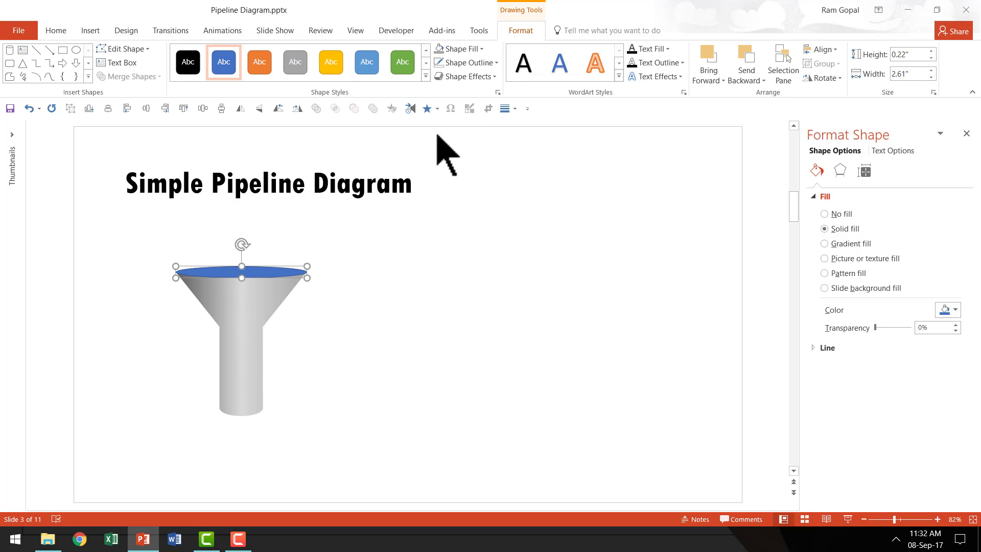
click(470, 49)
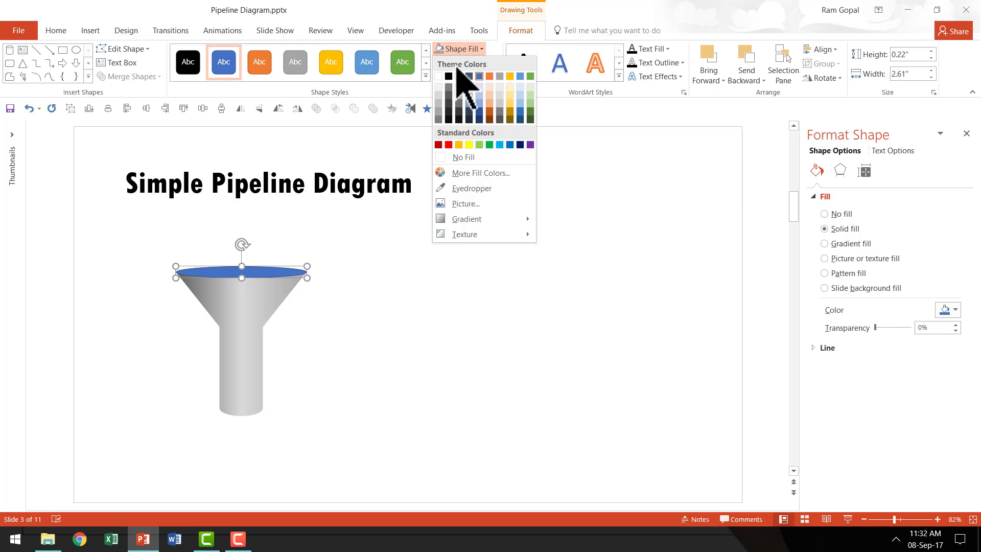
click(449, 103)
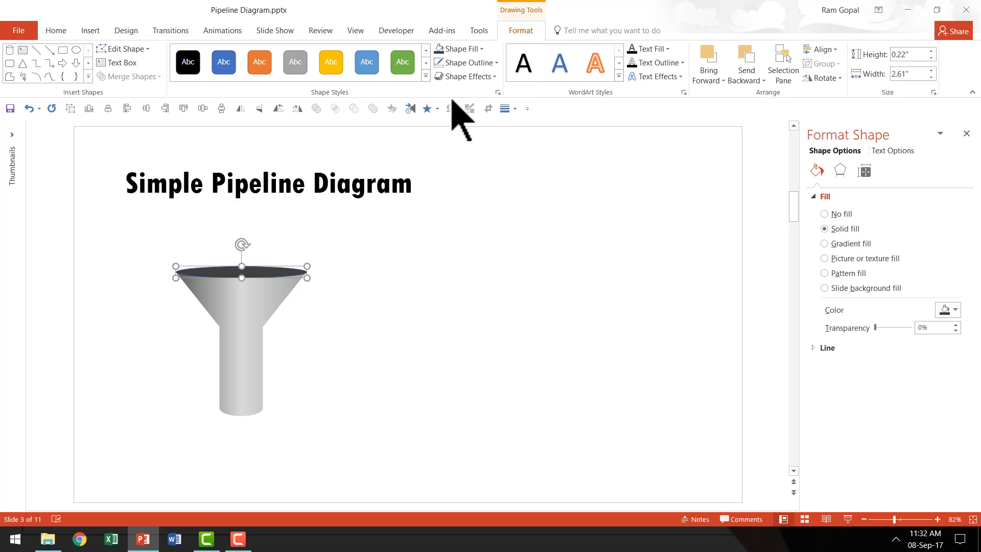
click(465, 63)
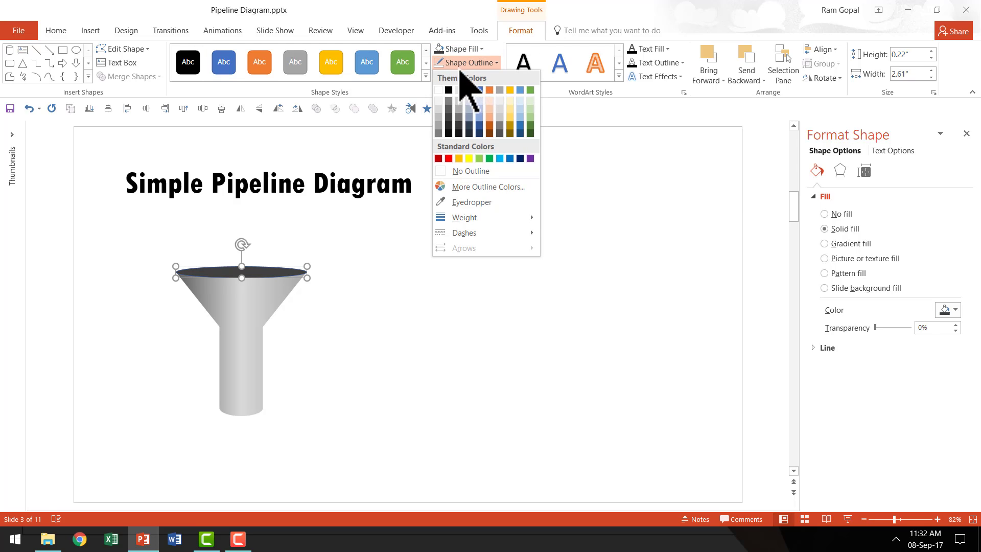
click(442, 91)
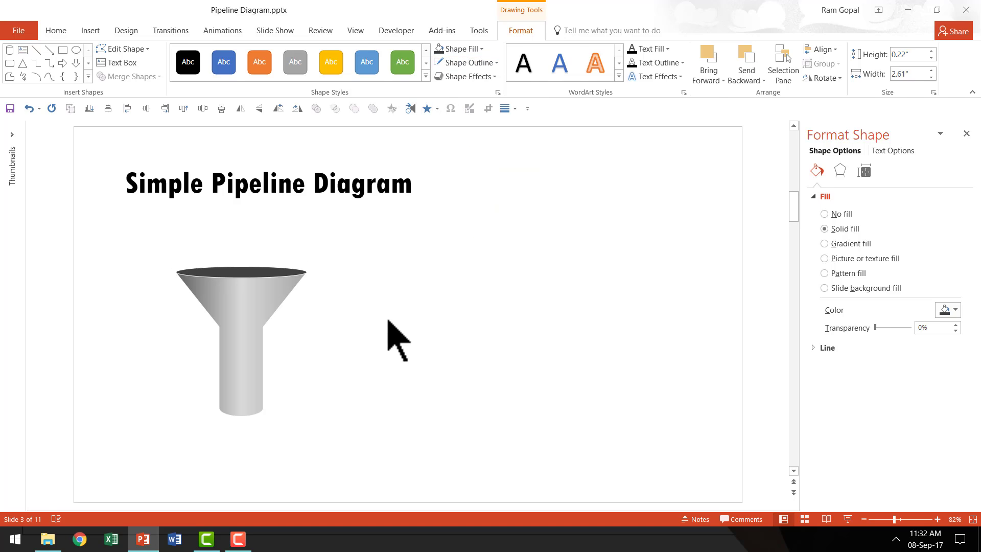
click(339, 444)
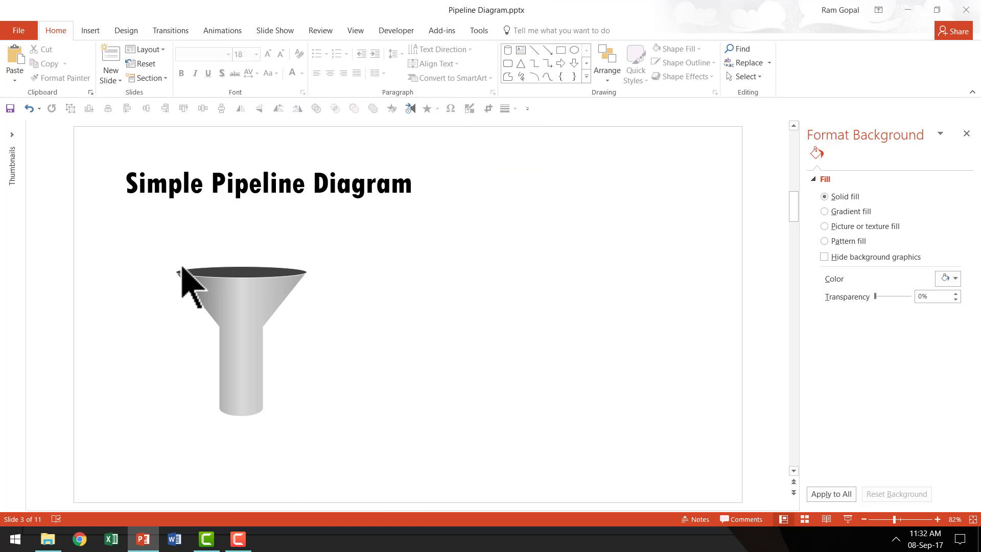
Group all the funnel's parts and shrink the group to 1.5" by 1.31"
drag(391, 471, 47, 205)
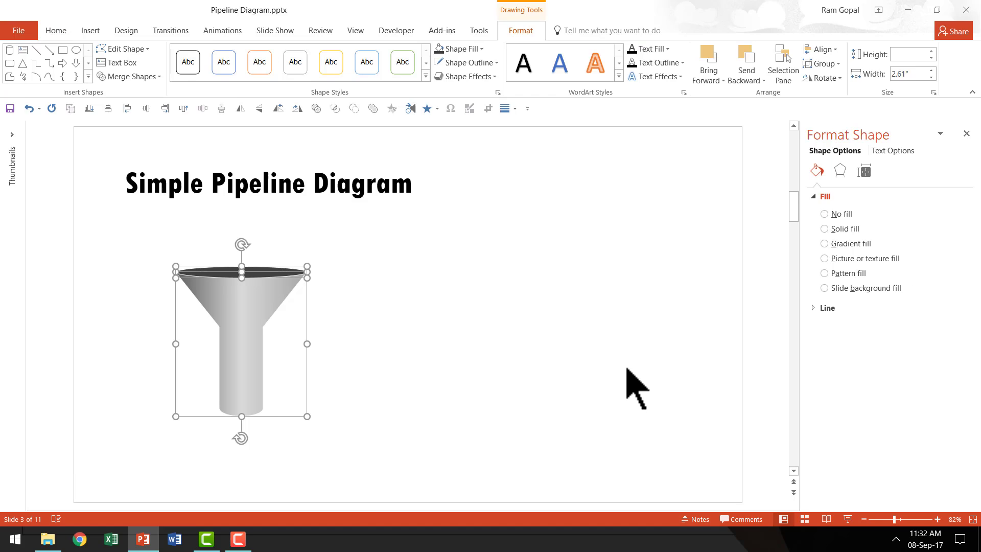
key(ctrl+g)
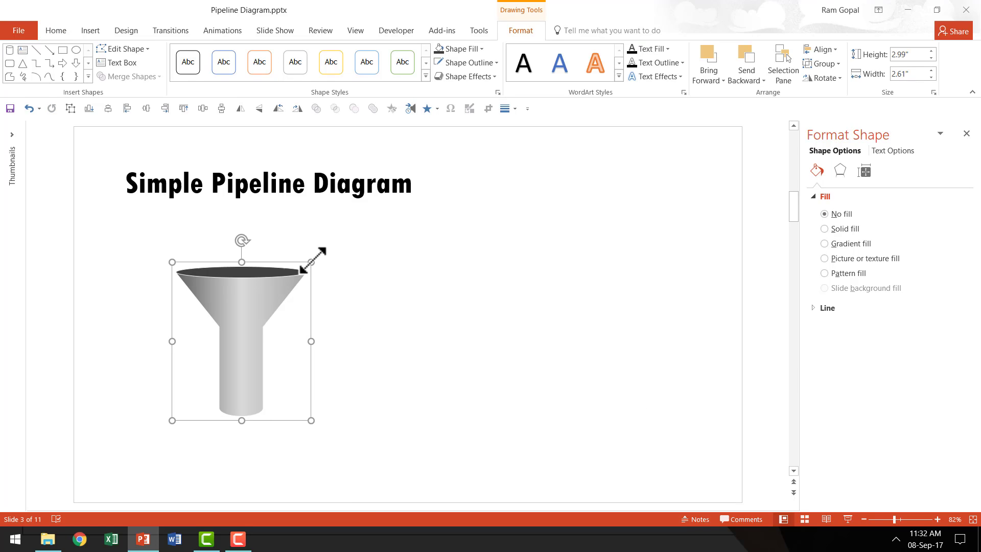
drag(311, 262, 203, 315)
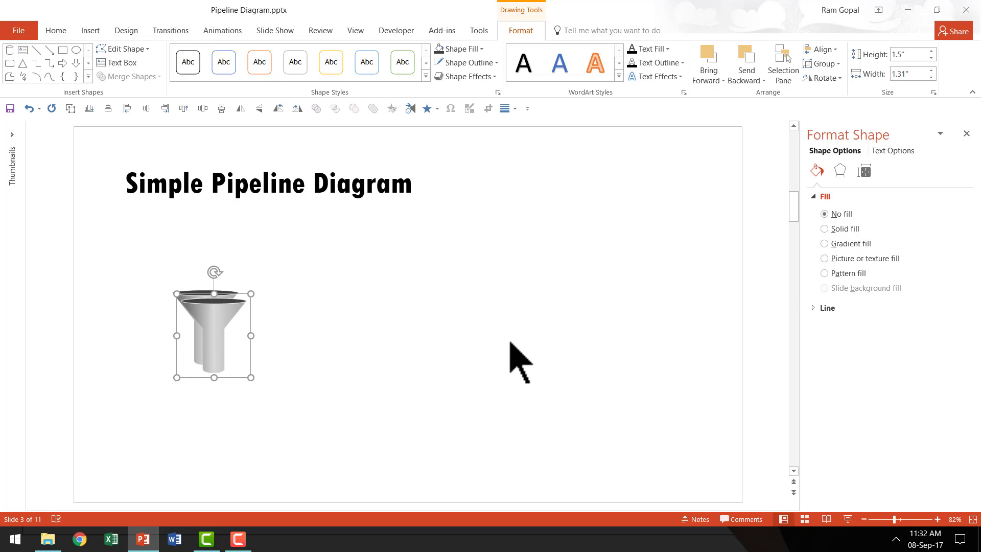
Copy the funnel to its right, then duplicate twice with Ctrl+D for four evenly spaced funnels
drag(218, 312, 289, 310)
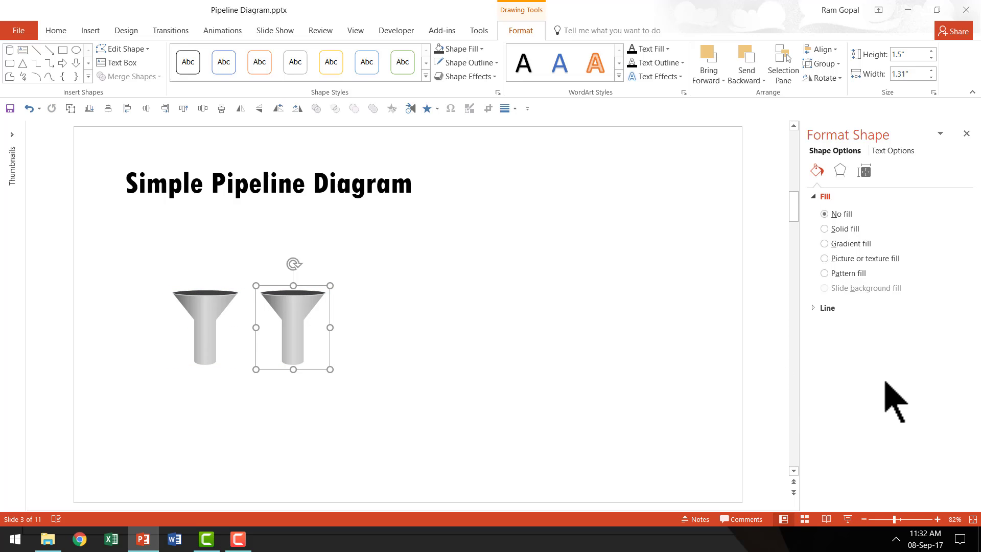
key(ctrl+d)
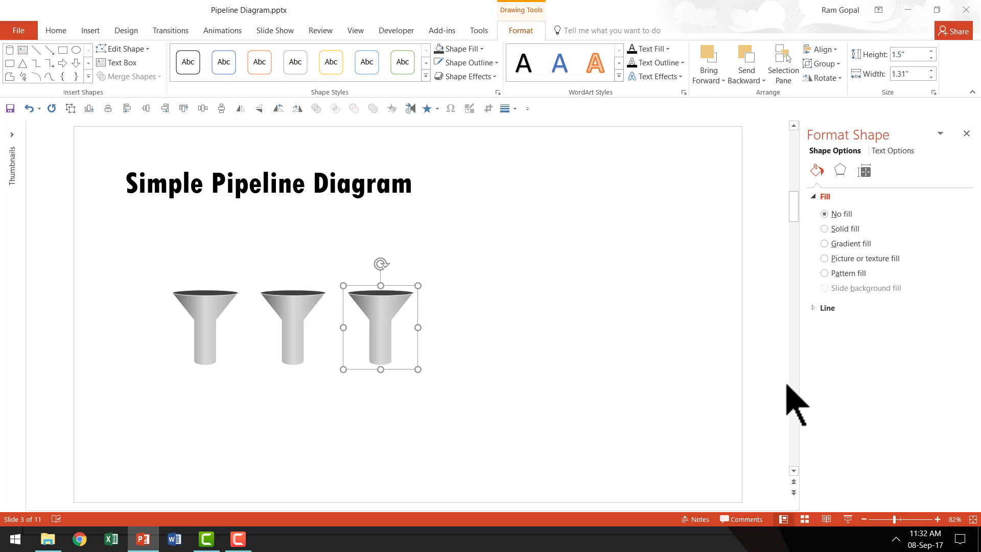
key(ctrl+d)
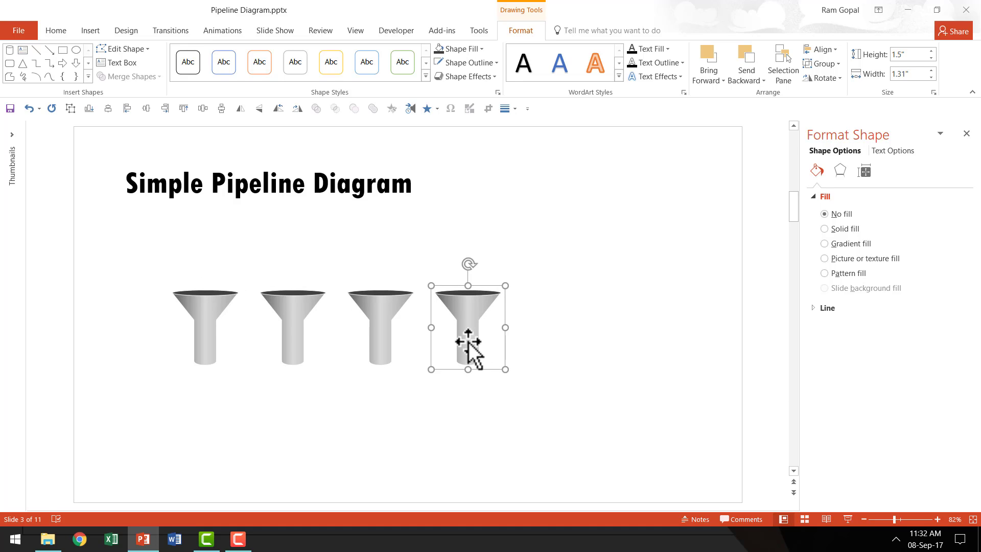
click(574, 357)
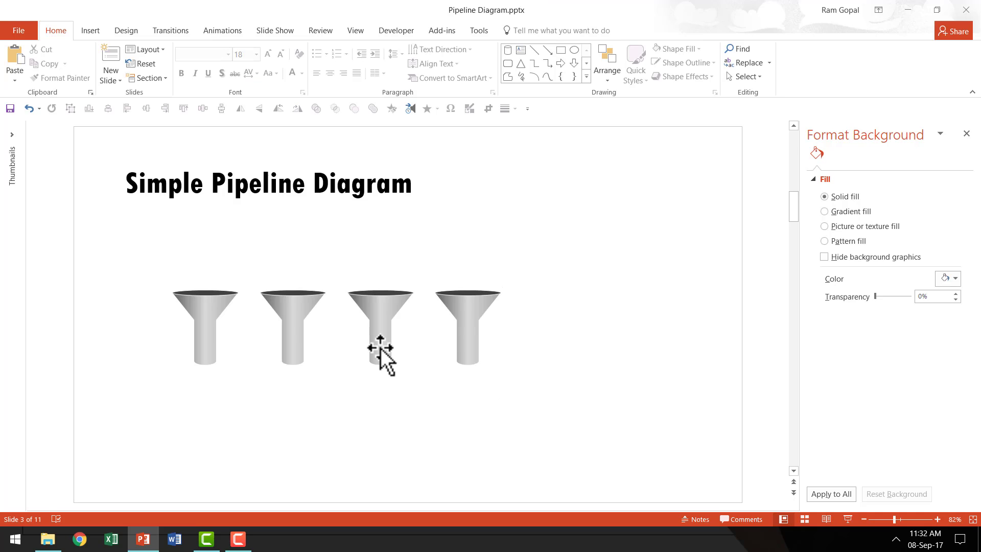
Draw a tall Can shape to the right of the funnels
key(Page_Up)
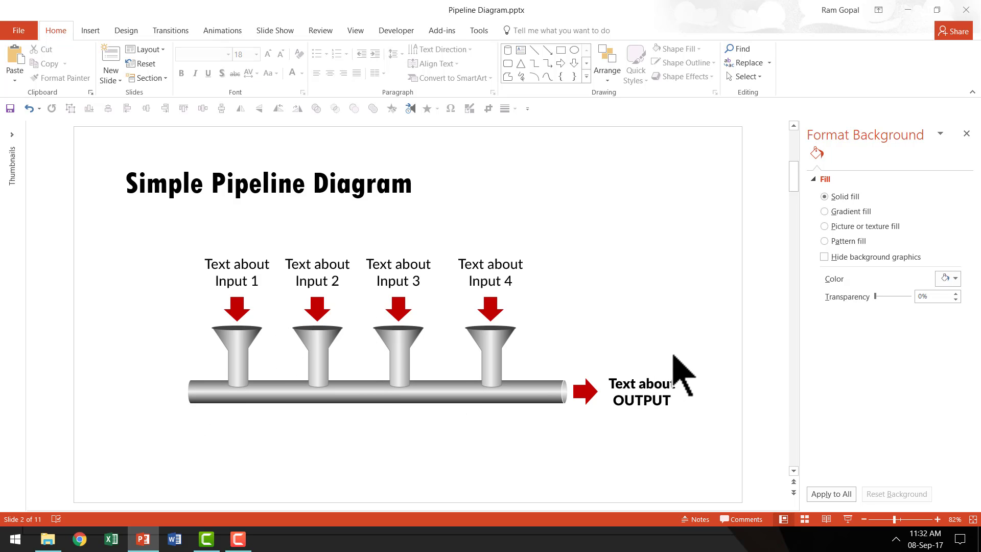
scroll(673, 354, down, 1)
click(586, 77)
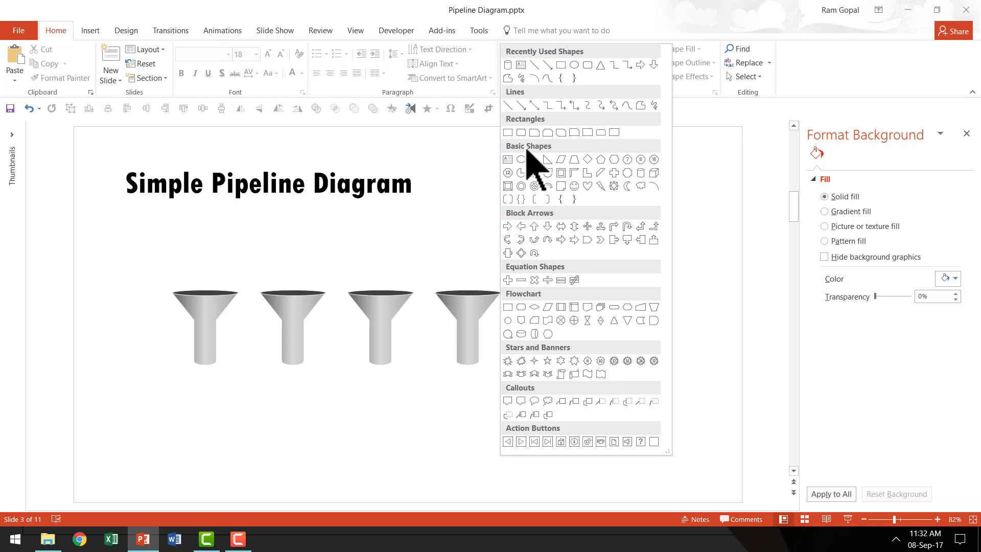
click(641, 173)
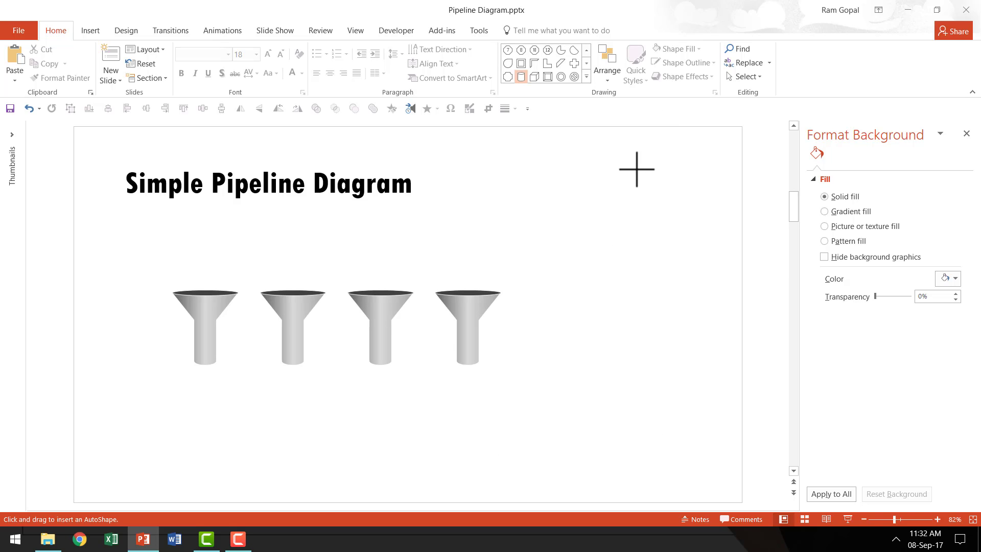
mouse_move(637, 169)
mouse_down()
mouse_move(673, 478)
mouse_move(669, 465)
mouse_up()
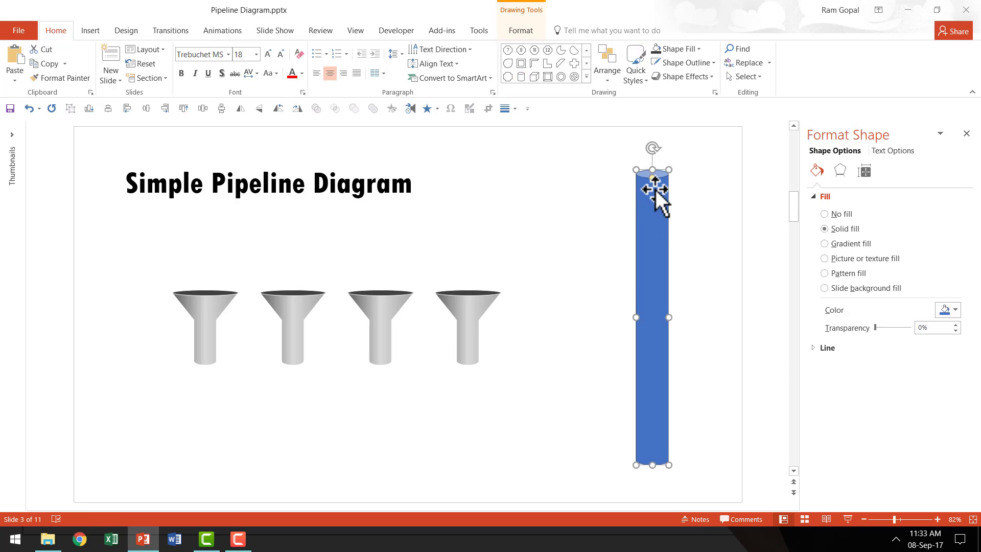
Copy the funnel's gray gradient onto the cylinder with Format Painter
click(472, 311)
click(469, 308)
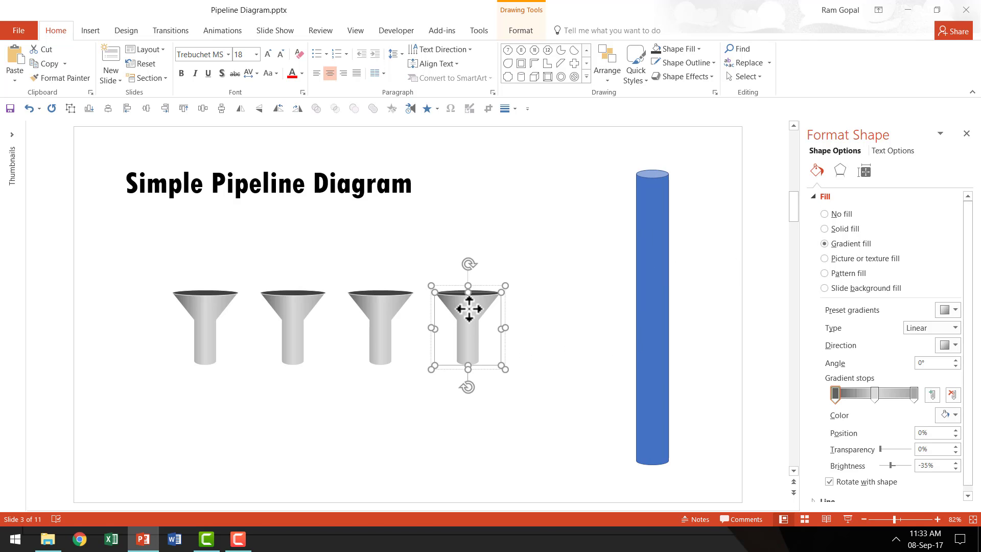
click(67, 83)
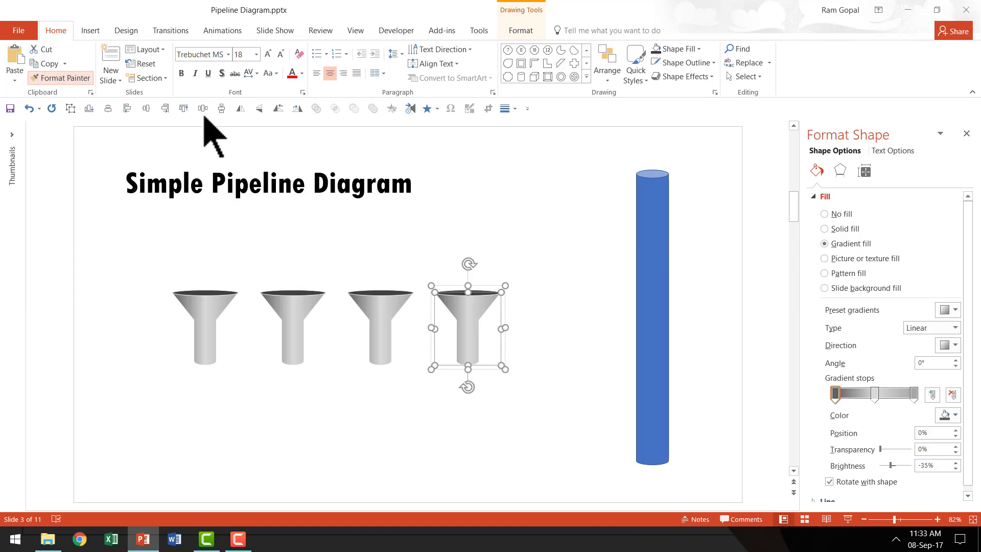
click(654, 243)
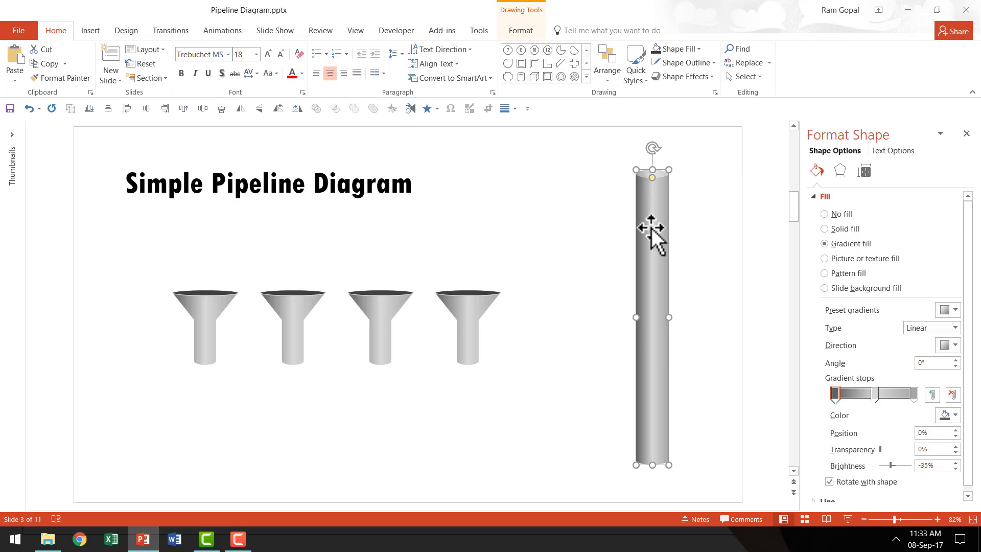
Rotate the cylinder 90° right, move it beneath the funnels, and stretch it rightward
click(607, 69)
mouse_move(641, 260)
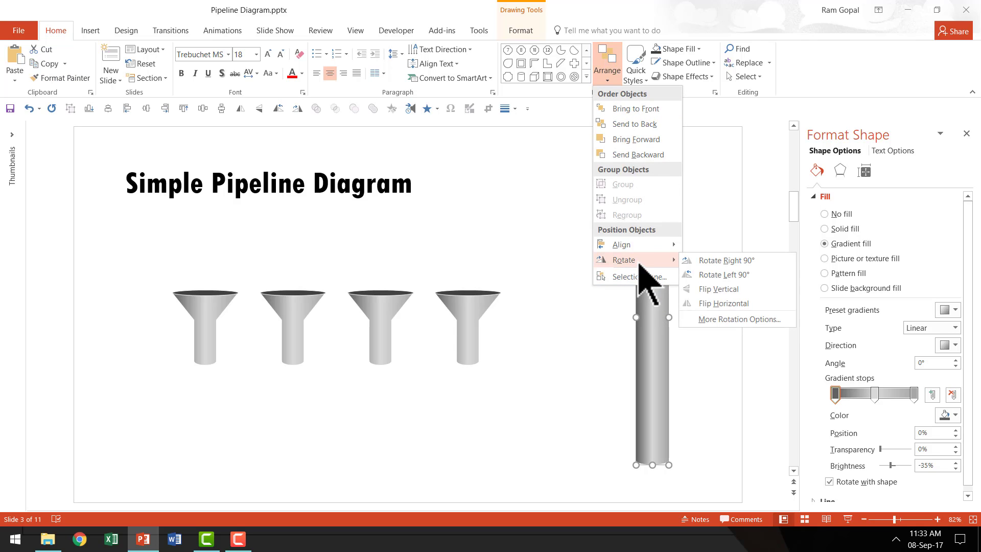
click(737, 263)
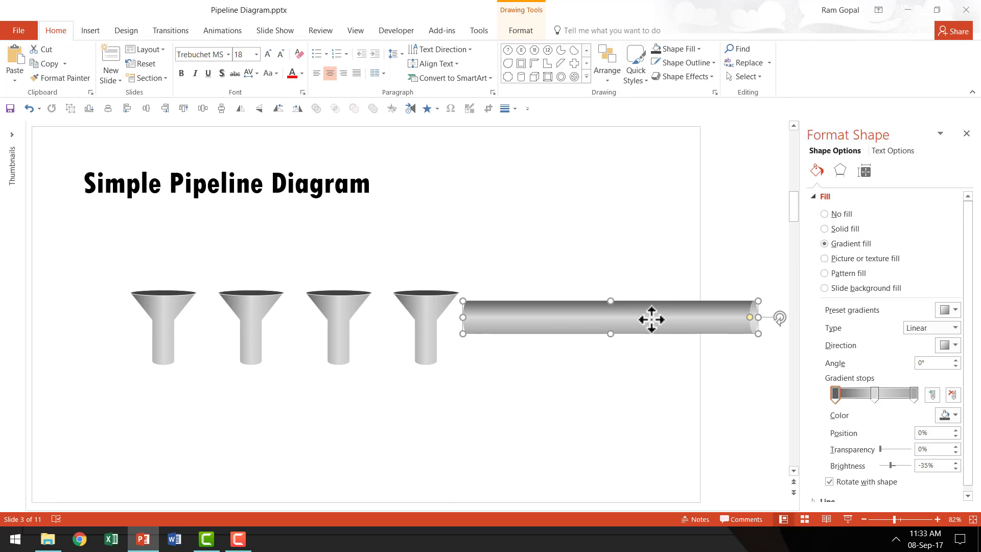
drag(651, 319, 352, 369)
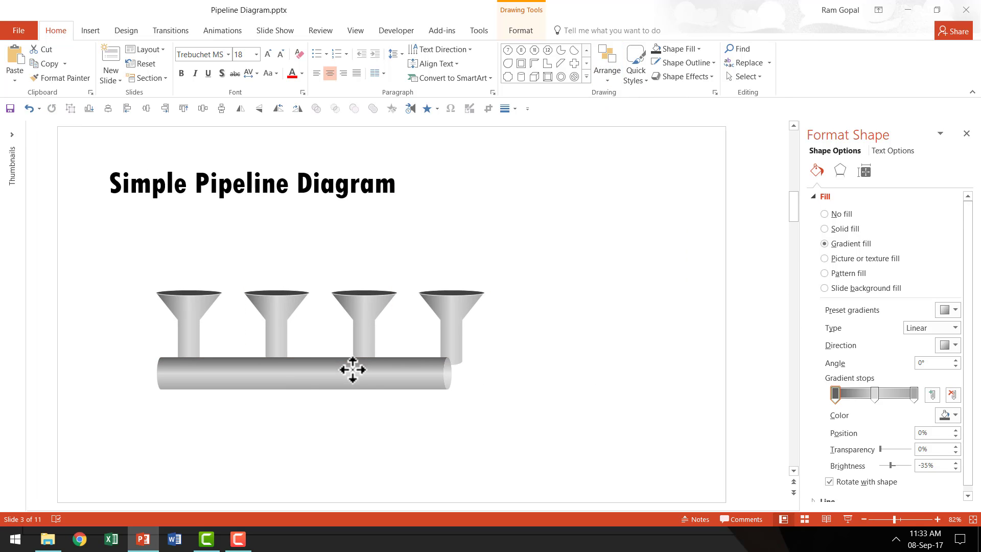
drag(468, 372, 525, 376)
Send the pipe to the back, behind the funnel stems
right_click(520, 372)
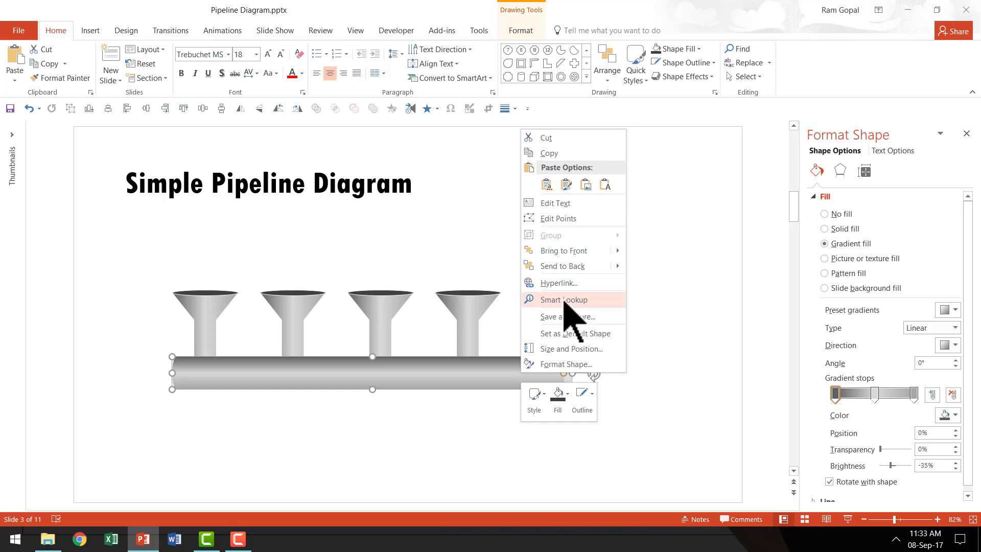
click(564, 266)
click(598, 449)
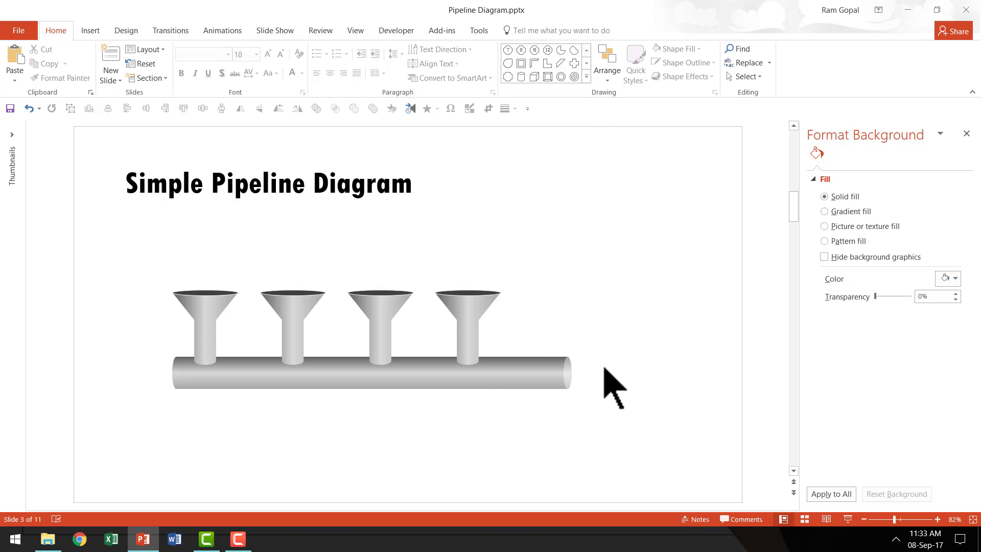
Draw a small Down Arrow above the fourth funnel
click(586, 76)
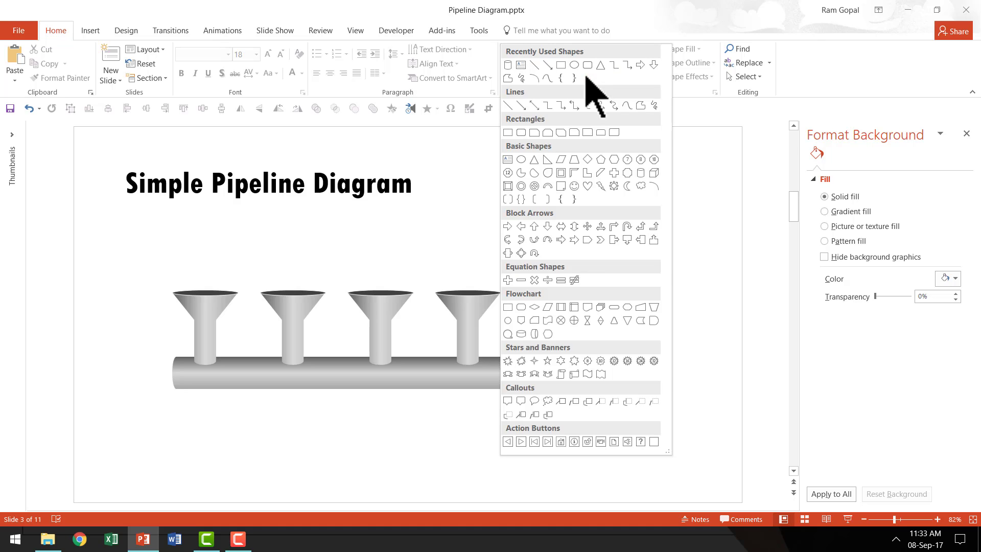
click(547, 228)
drag(475, 264, 485, 281)
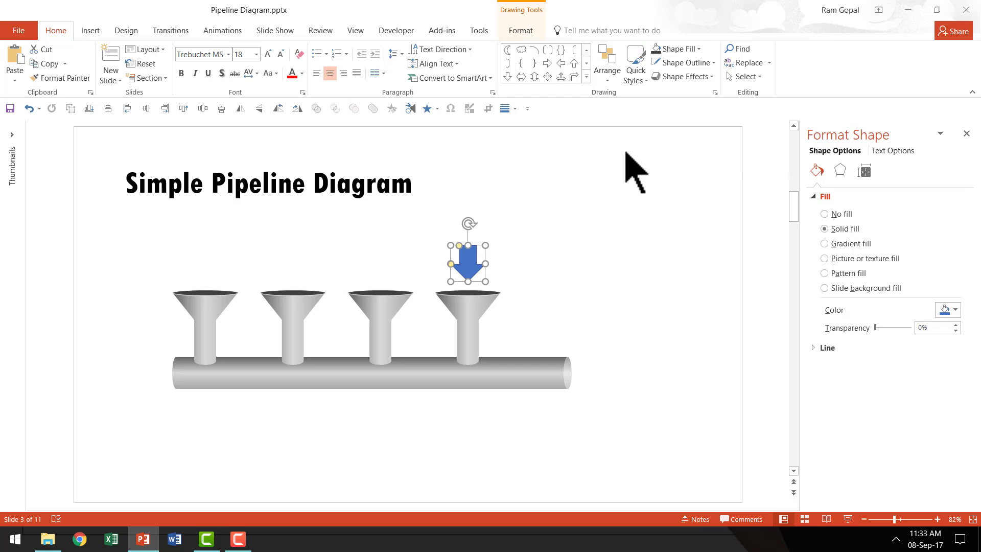
Make the arrow dark red with no outline and copy it above the other funnels
click(683, 53)
click(656, 140)
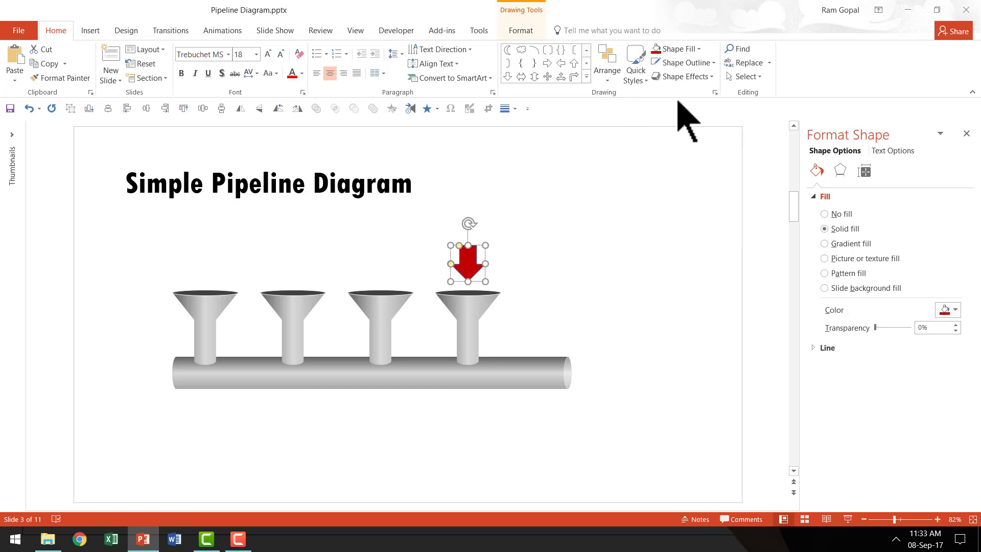
click(695, 61)
click(692, 172)
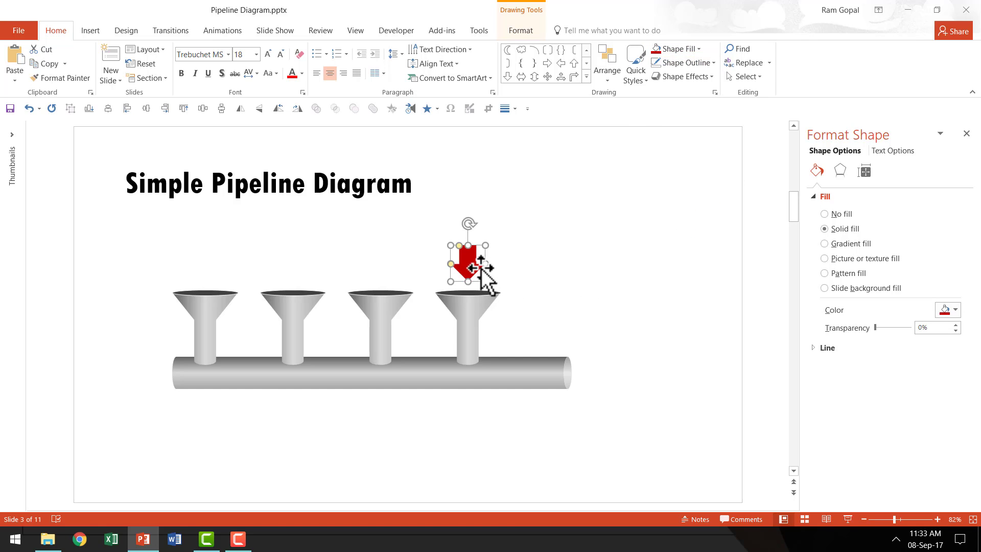
drag(471, 263, 213, 268)
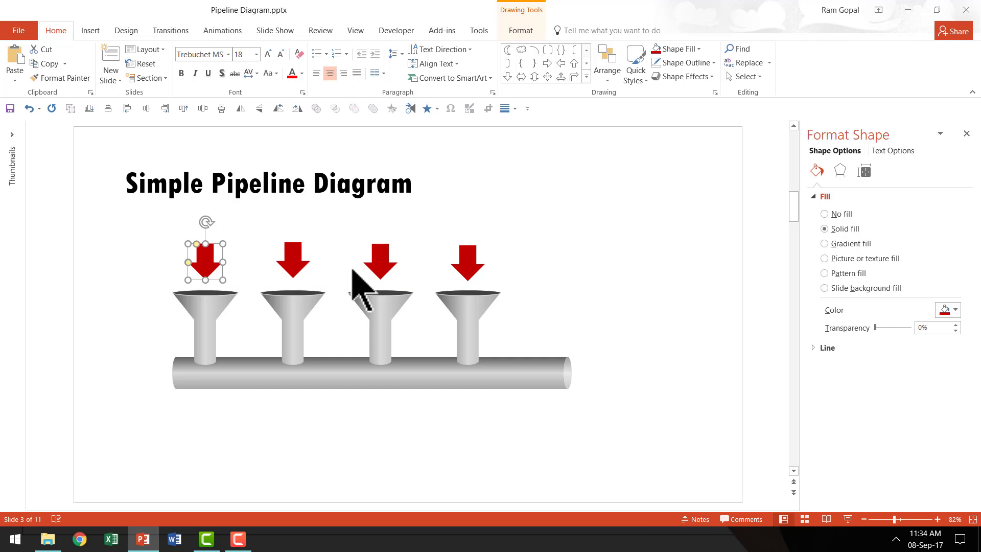
click(640, 323)
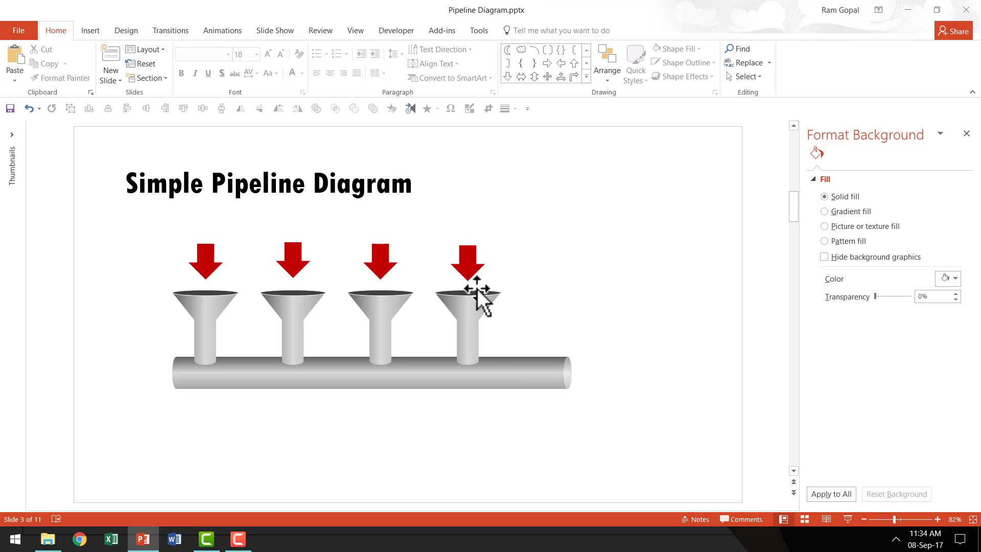
Copy the arrow above the fourth funnel, rotate it 90° to point right, and place it beside the pipe's right end
click(474, 261)
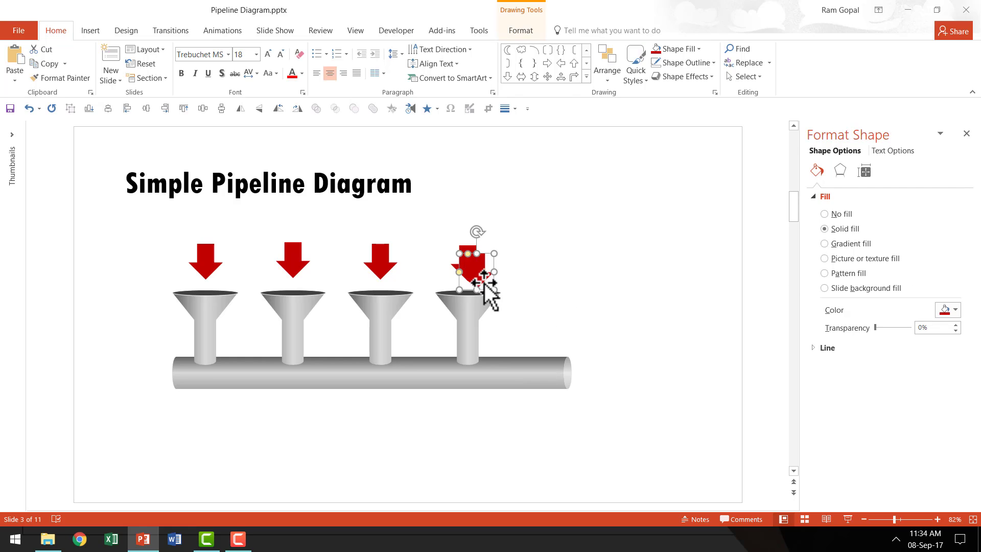
drag(479, 276, 618, 403)
click(607, 66)
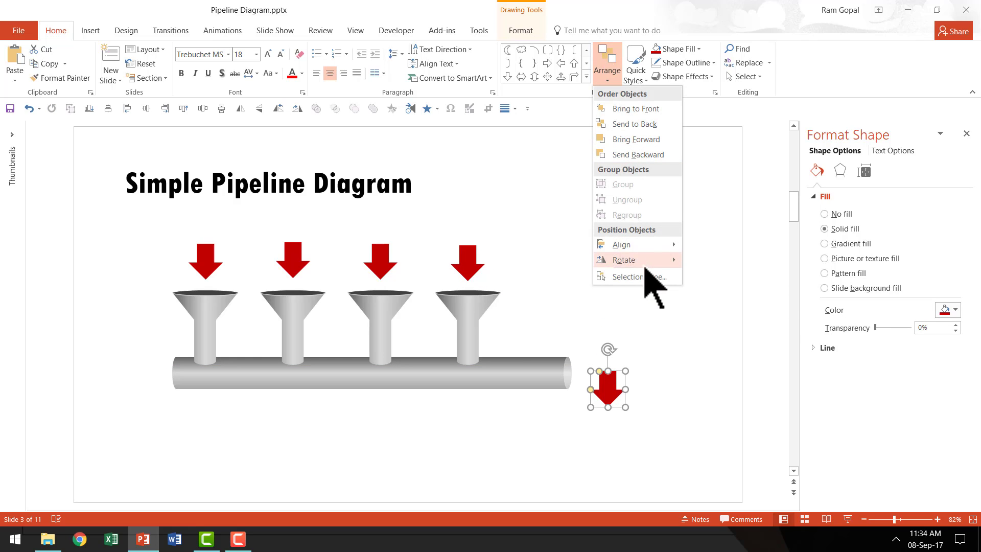
mouse_move(638, 260)
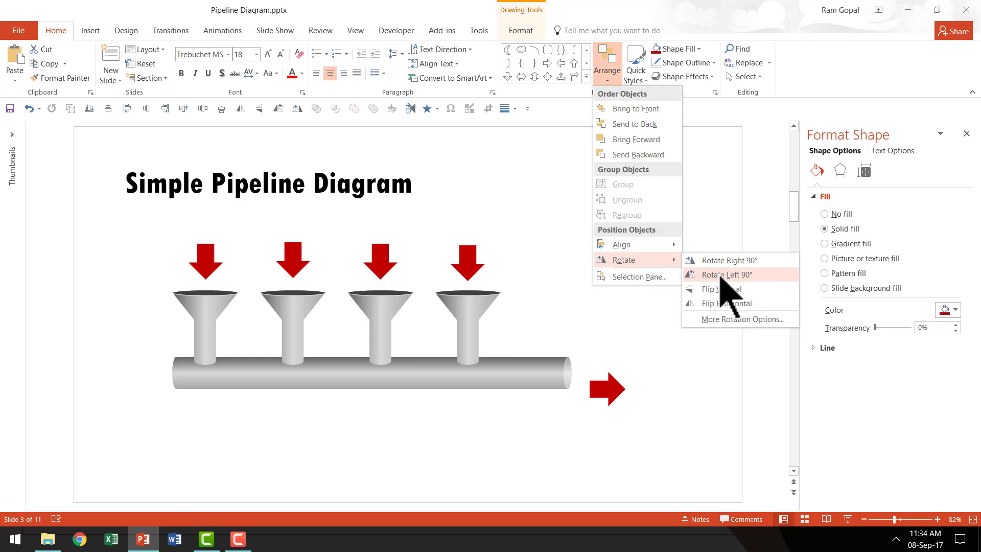
click(722, 276)
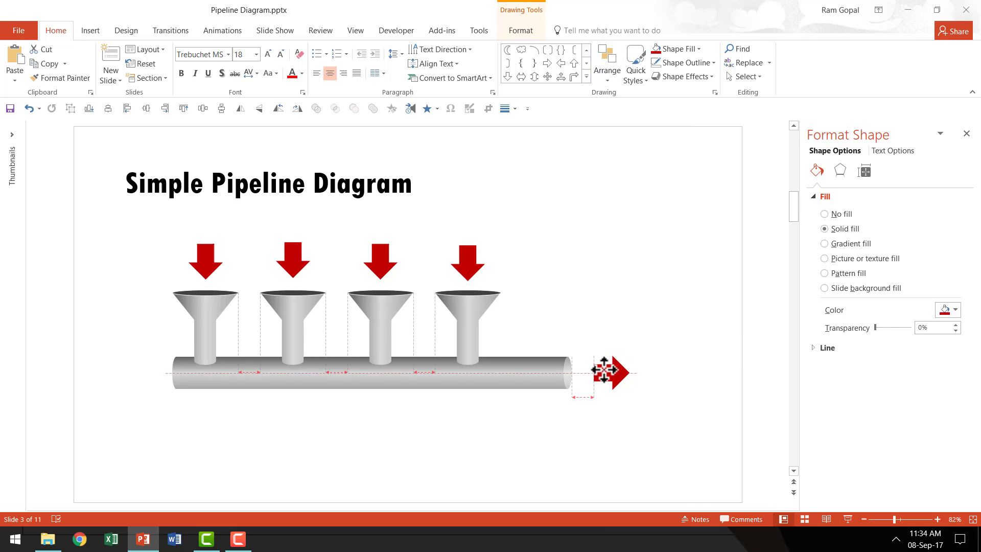
drag(603, 368, 591, 368)
click(616, 424)
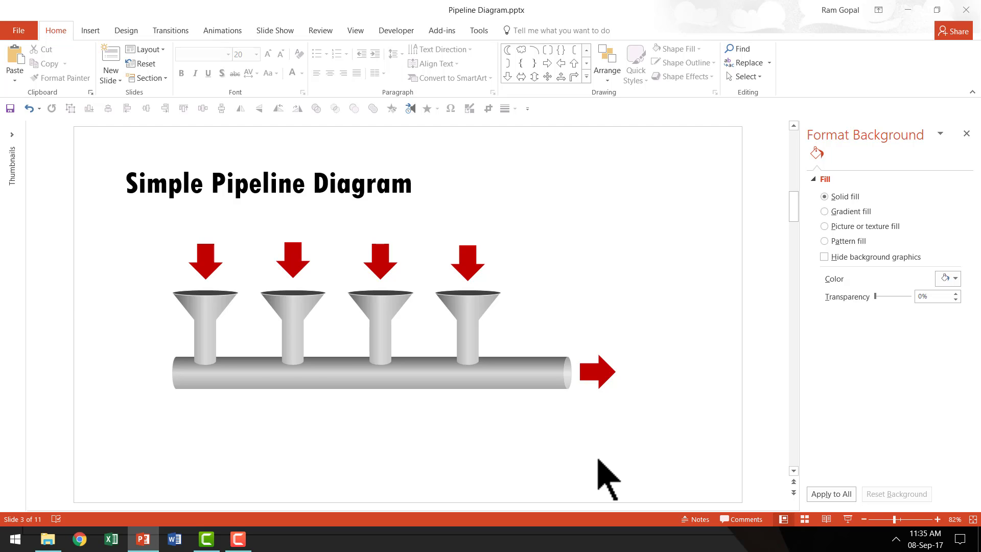
Scroll down to slide 4, the Comprehensive All in One PowerPoint Bundle slide
scroll(599, 458, down, 1)
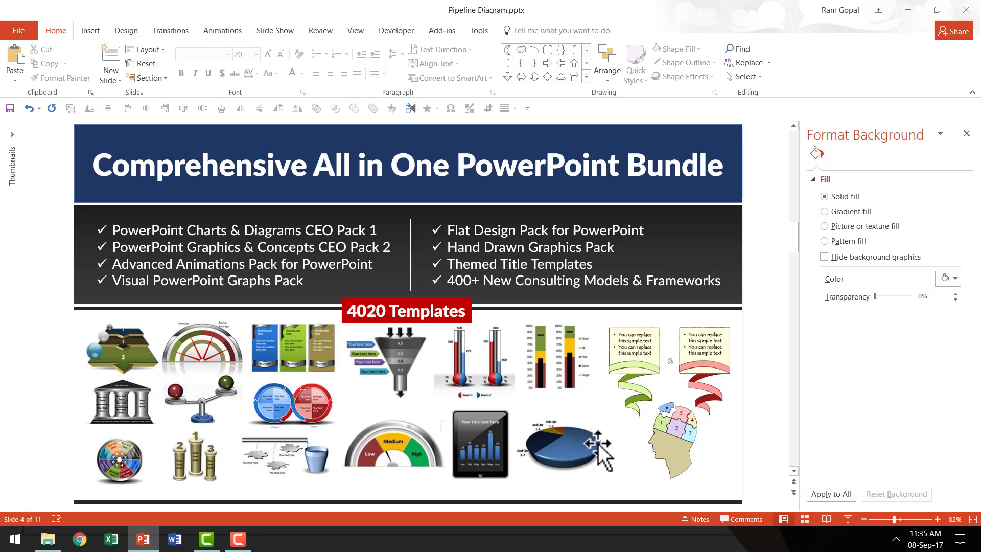